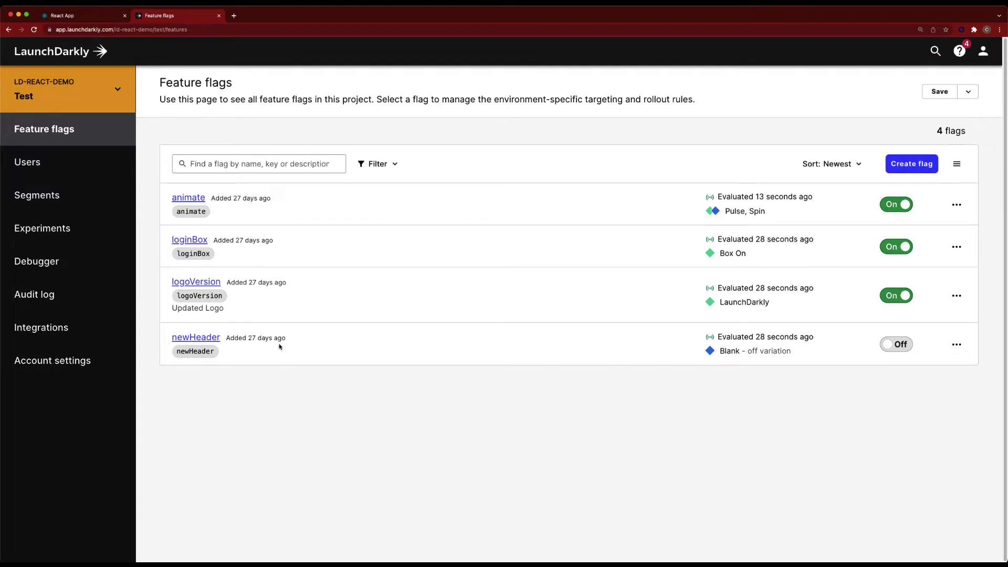
Step: Open the workflows of the newHeader feature flag
left_click(196, 337)
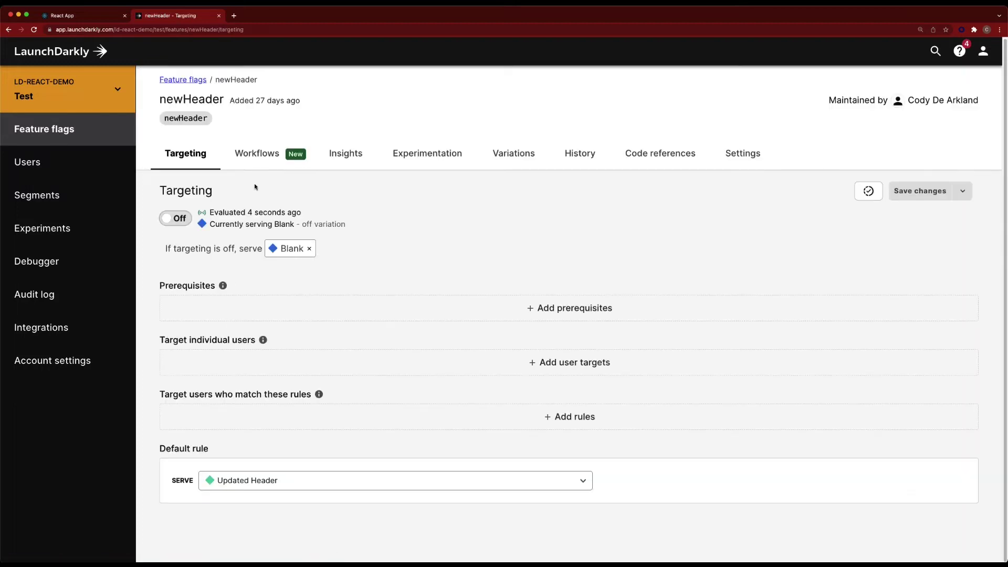
left_click(268, 157)
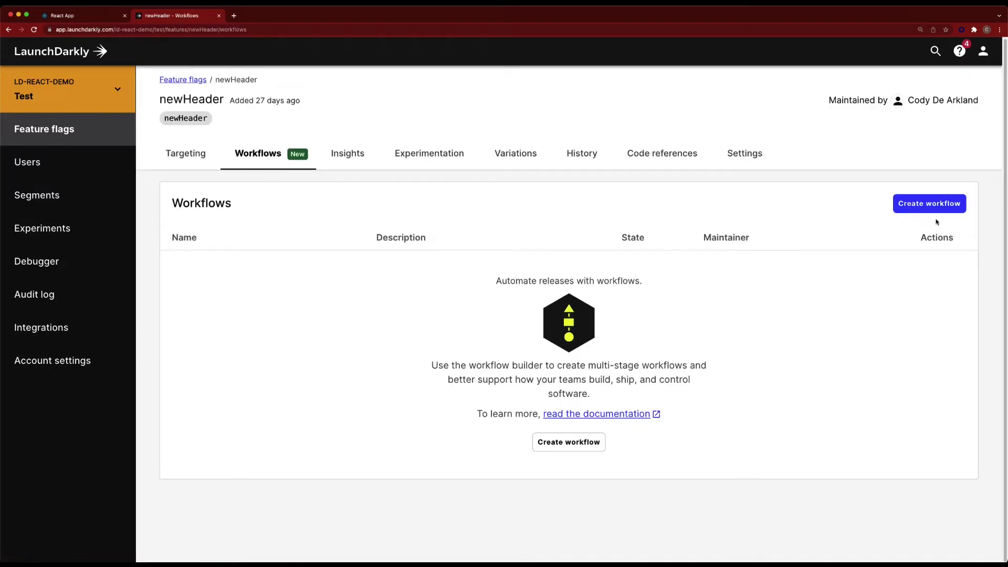
Step: Begin a progressive rollout workflow for newHeader and set its start date to February 10, 2022
left_click(929, 204)
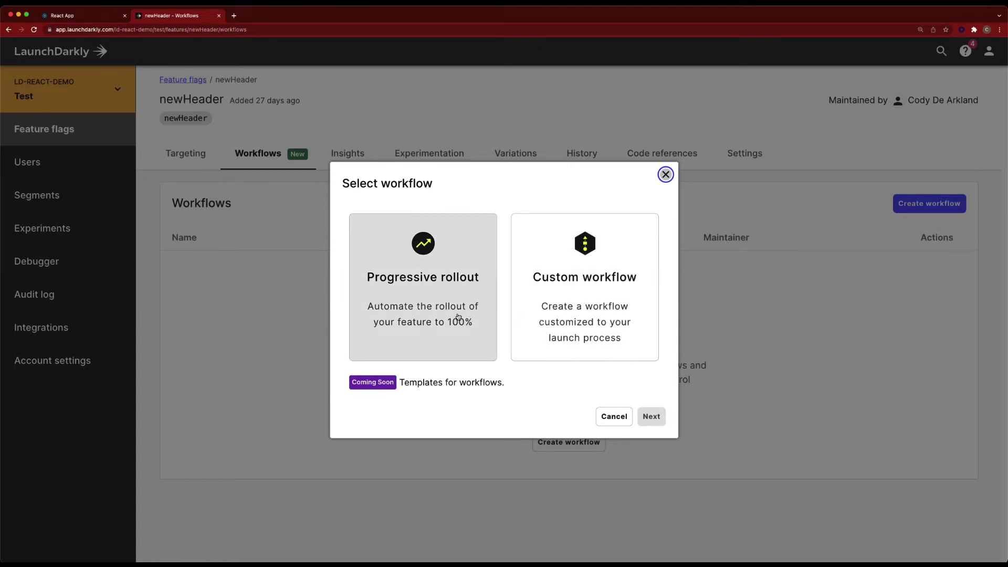
left_click(458, 317)
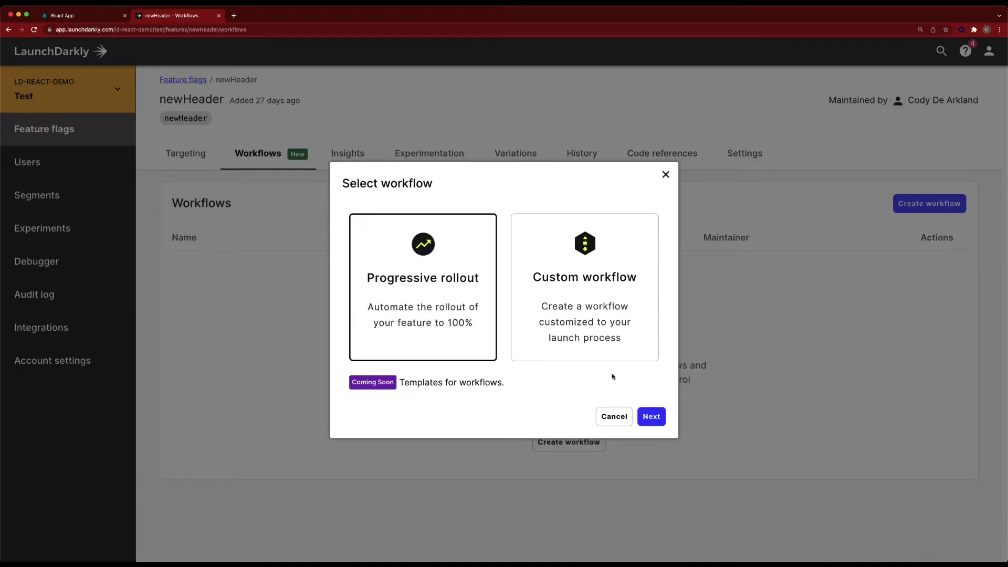
left_click(651, 416)
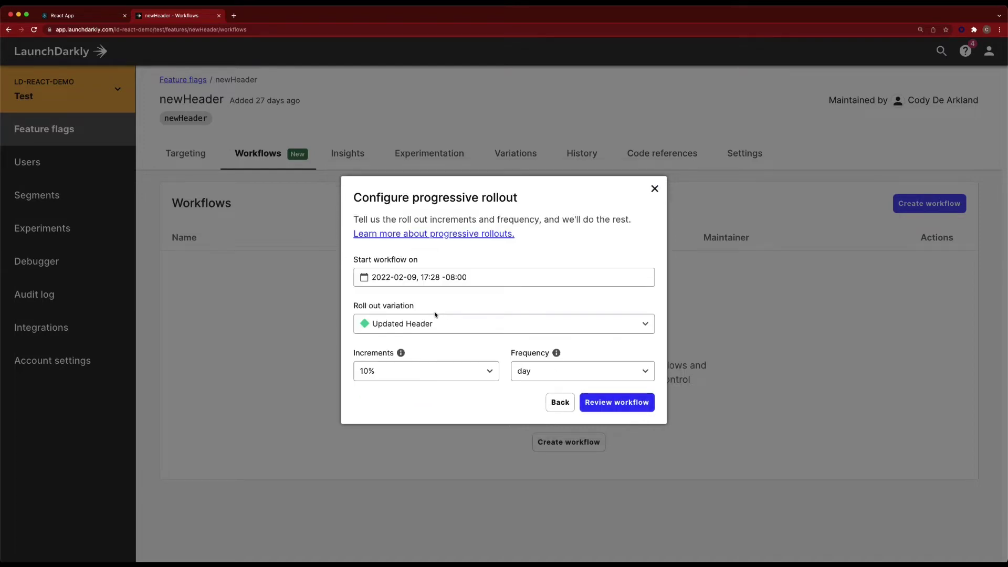
left_click(425, 277)
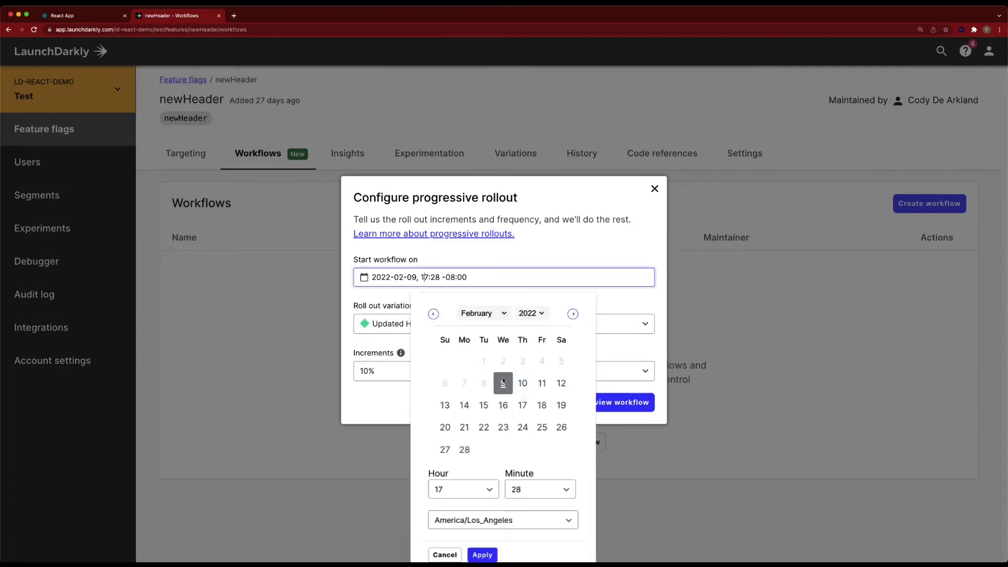
left_click(523, 383)
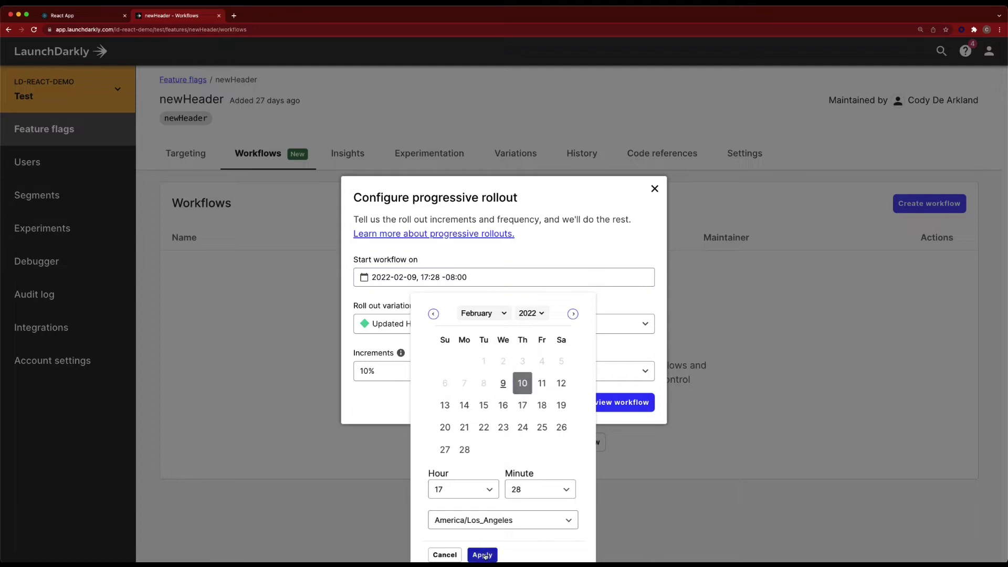
left_click(482, 555)
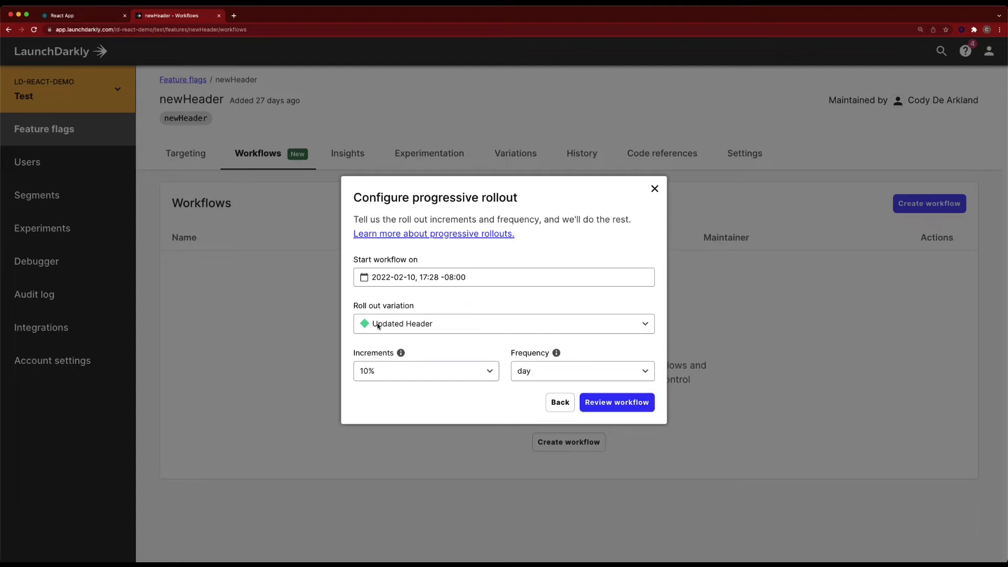
Step: Review the progressive rollout's stages with 10% increments and daily frequency, and discard the unsaved workflow
left_click(385, 370)
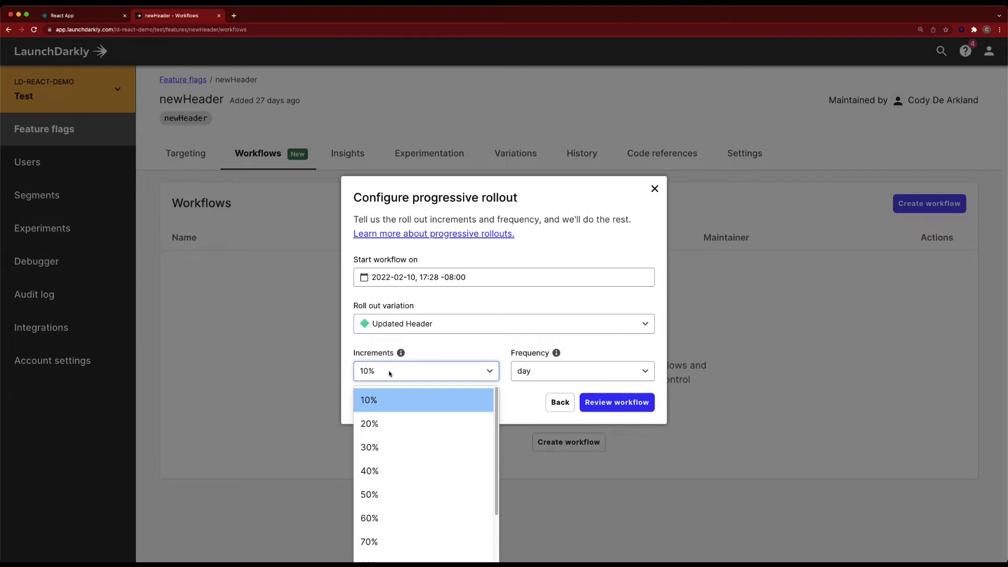
left_click(390, 373)
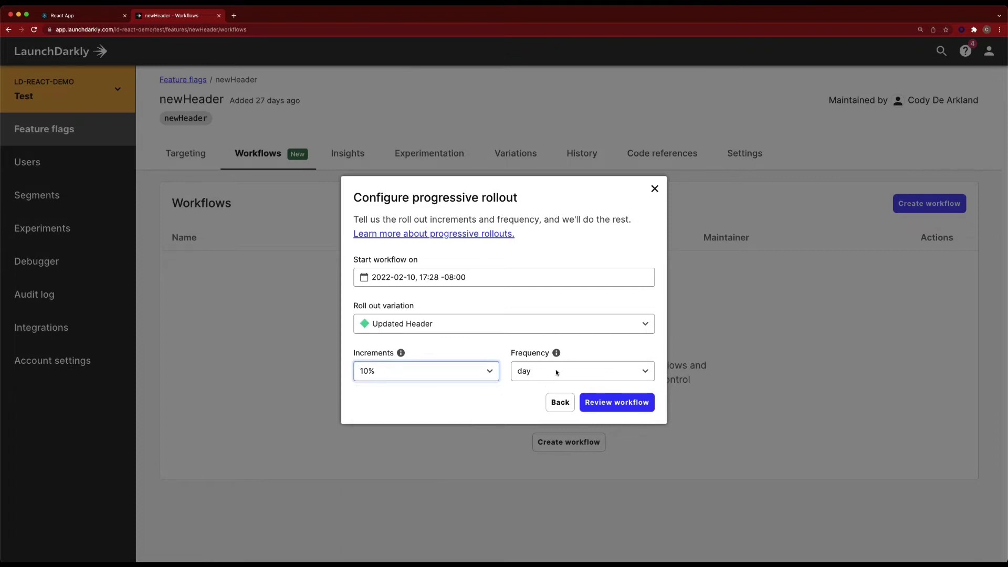
left_click(603, 403)
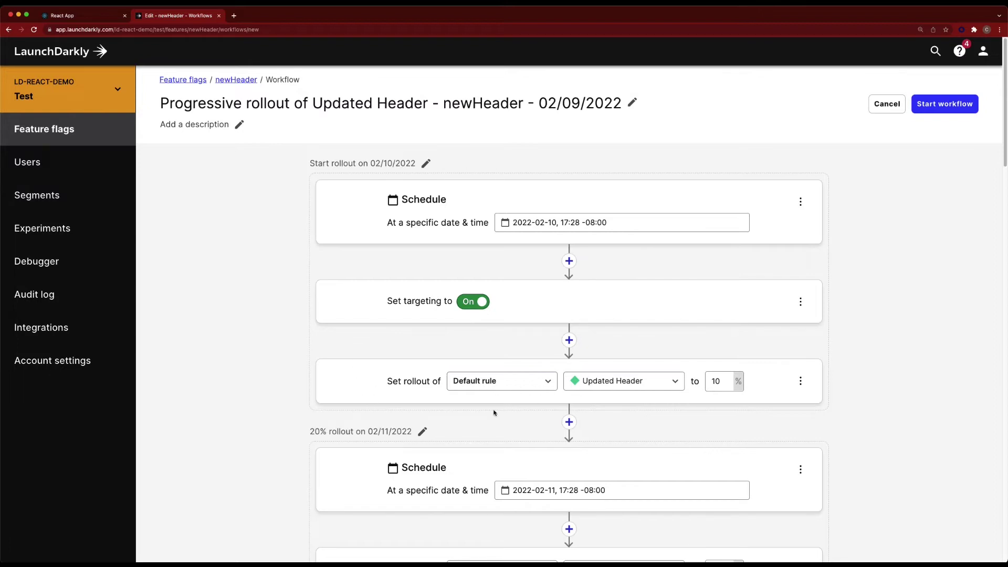
scroll(494, 413, "down", 10)
scroll(531, 417, "down", 12)
scroll(561, 421, "up", 20)
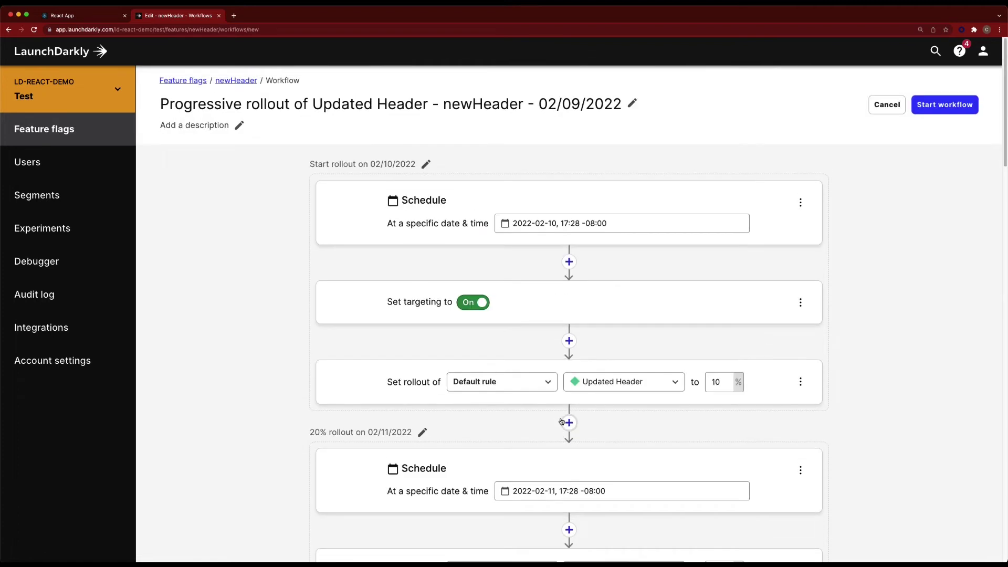
left_click(887, 108)
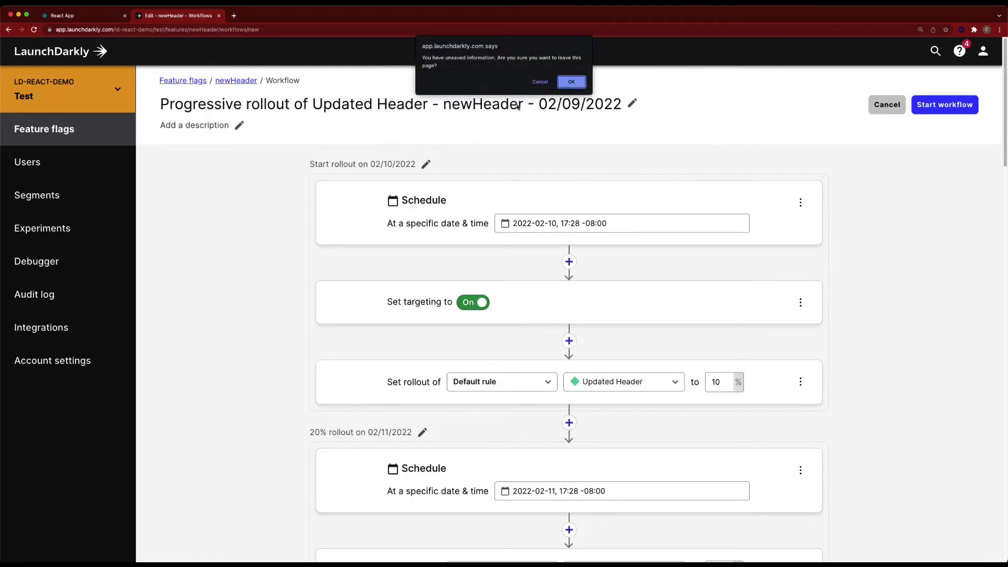
left_click(571, 81)
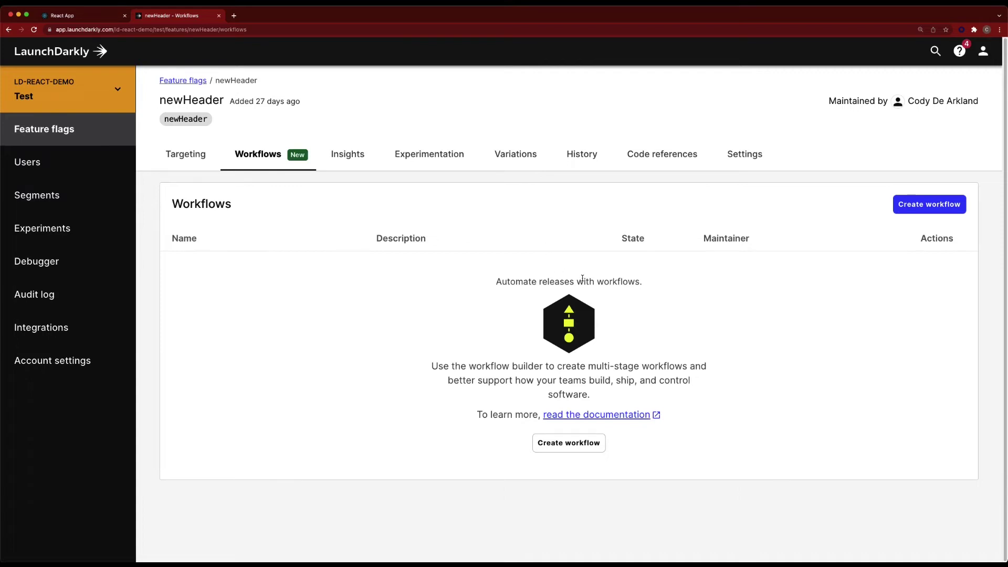
Step: Create a custom workflow for the newHeader flag
left_click(936, 210)
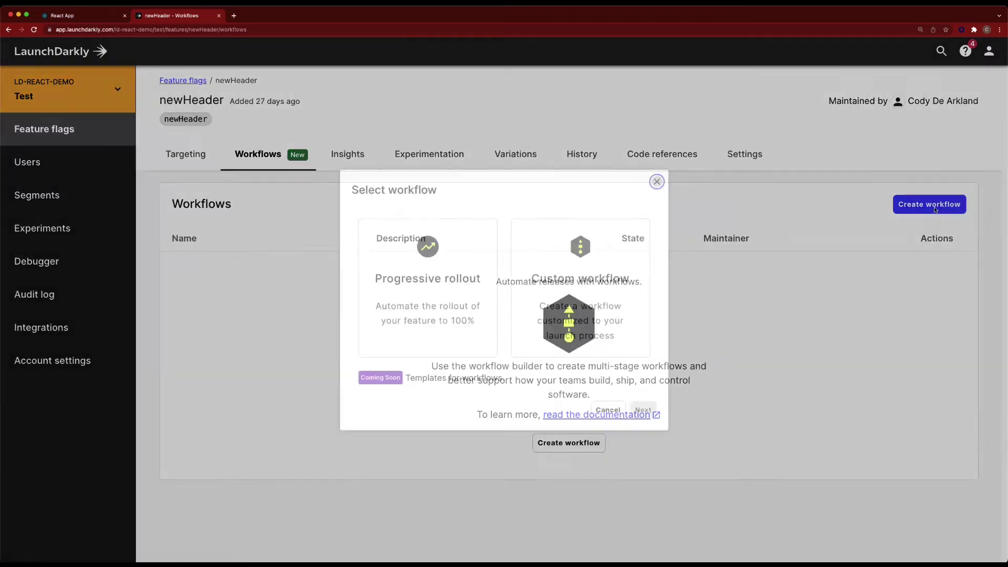
left_click(560, 285)
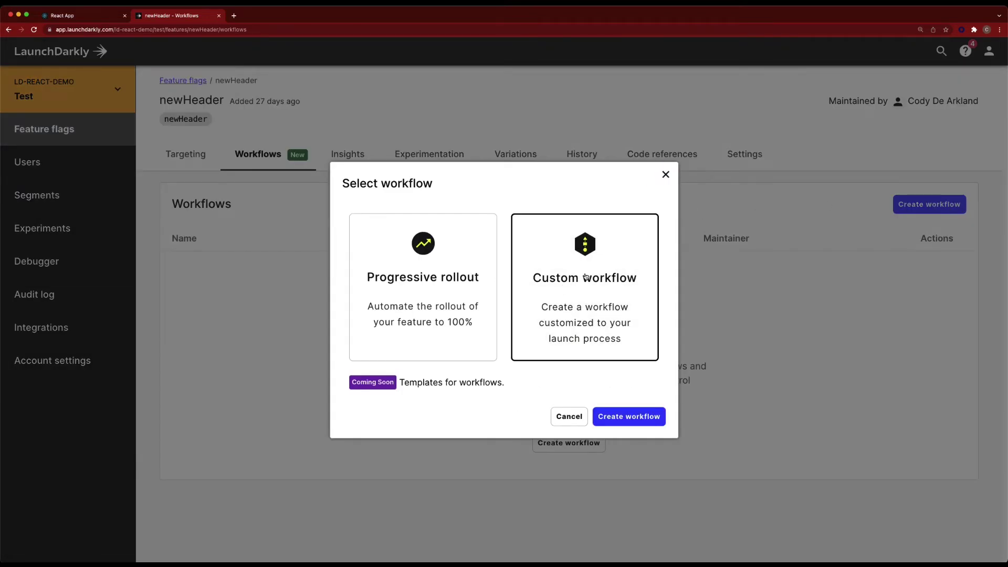
left_click(632, 417)
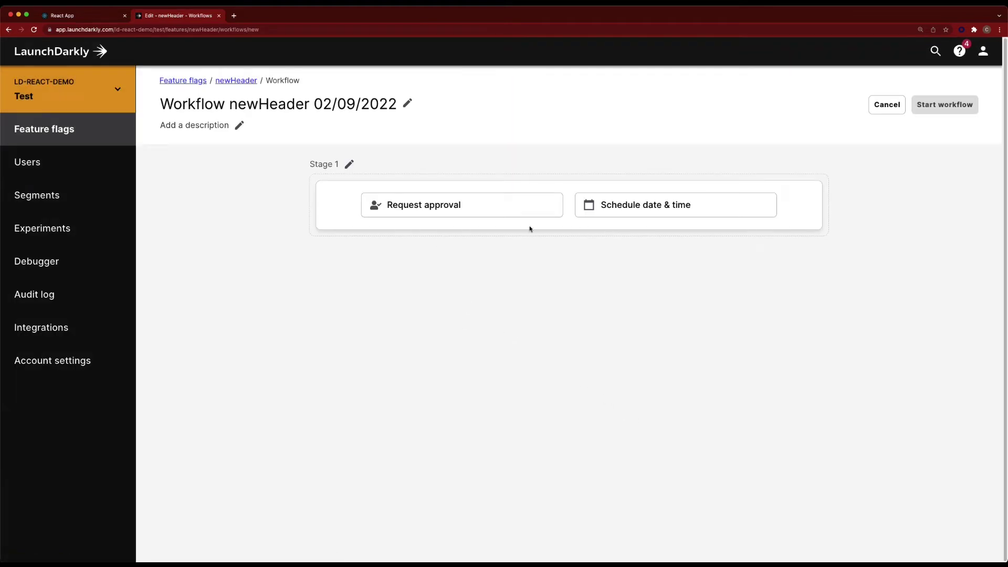
Step: Try an approval request with one reviewer as the first step of Stage 1, and delete that step
left_click(427, 207)
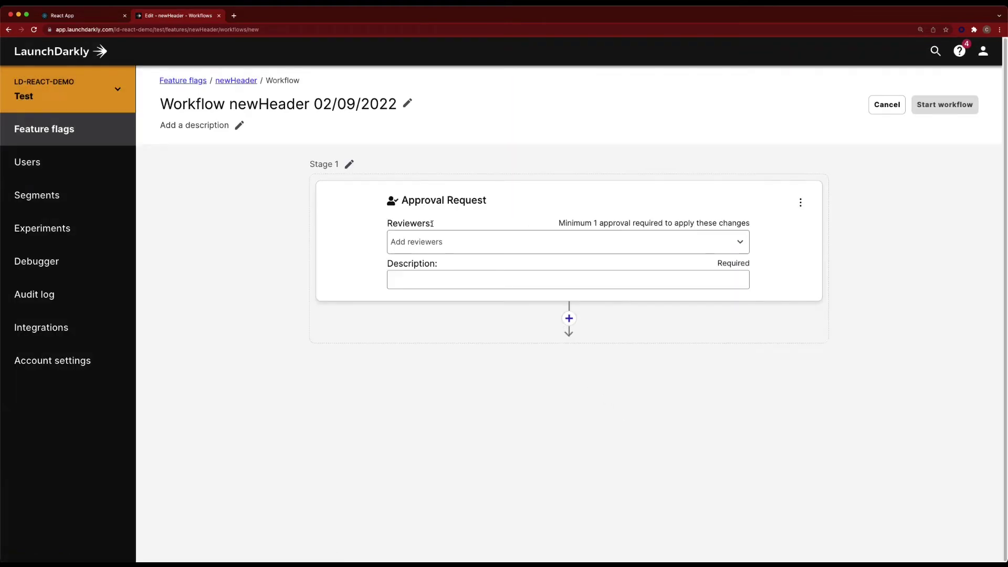
left_click(446, 242)
left_click(446, 272)
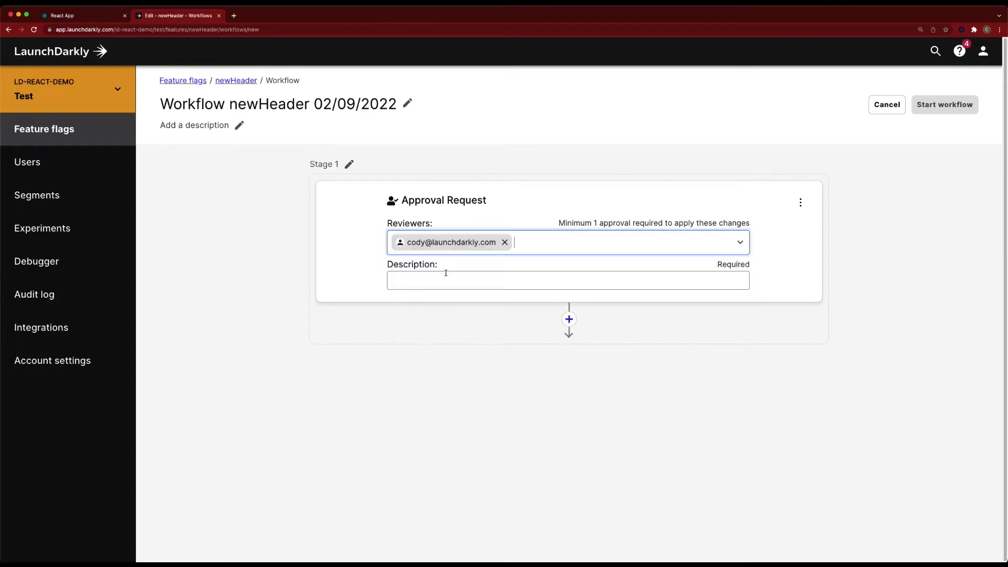
left_click(568, 319)
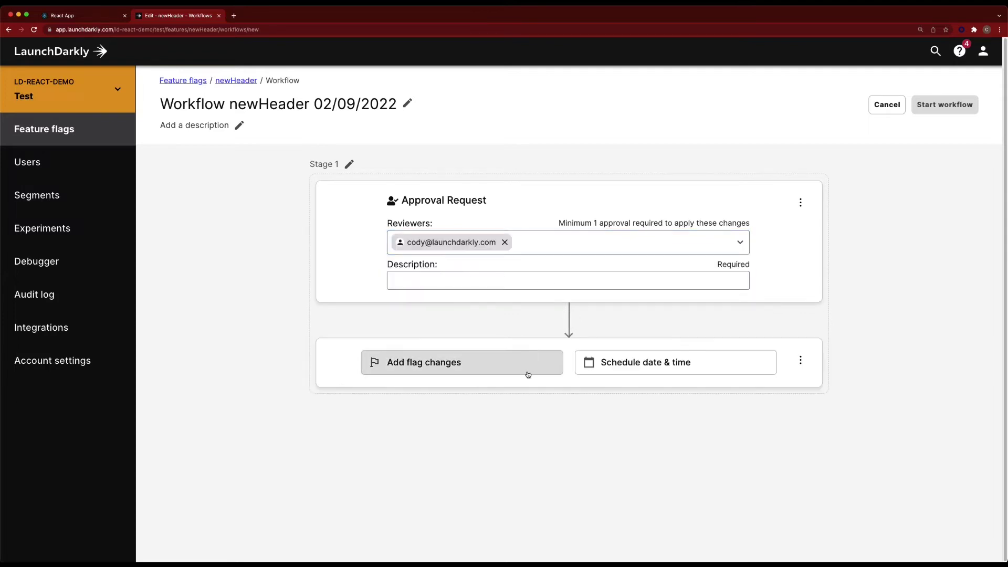
left_click(799, 202)
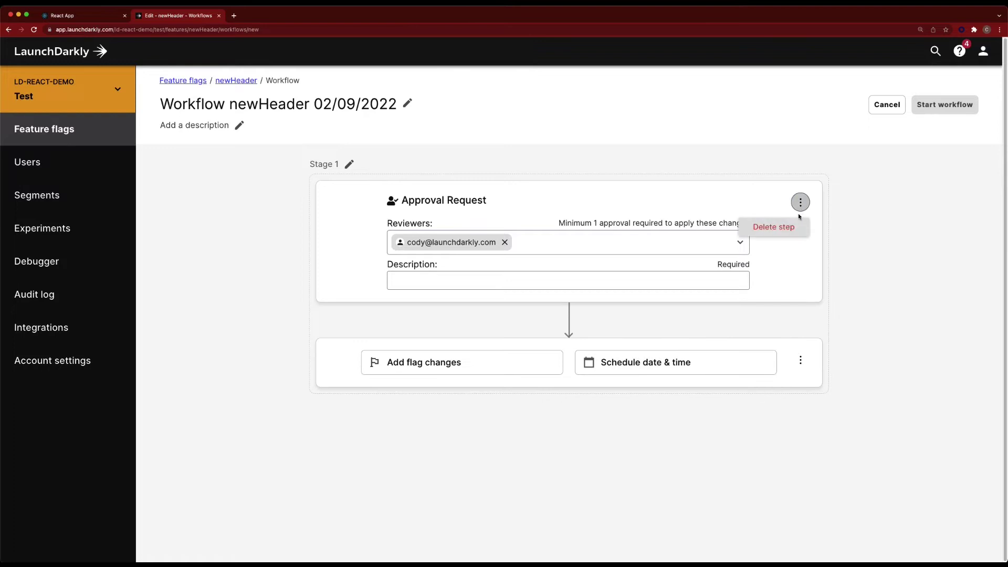
left_click(787, 226)
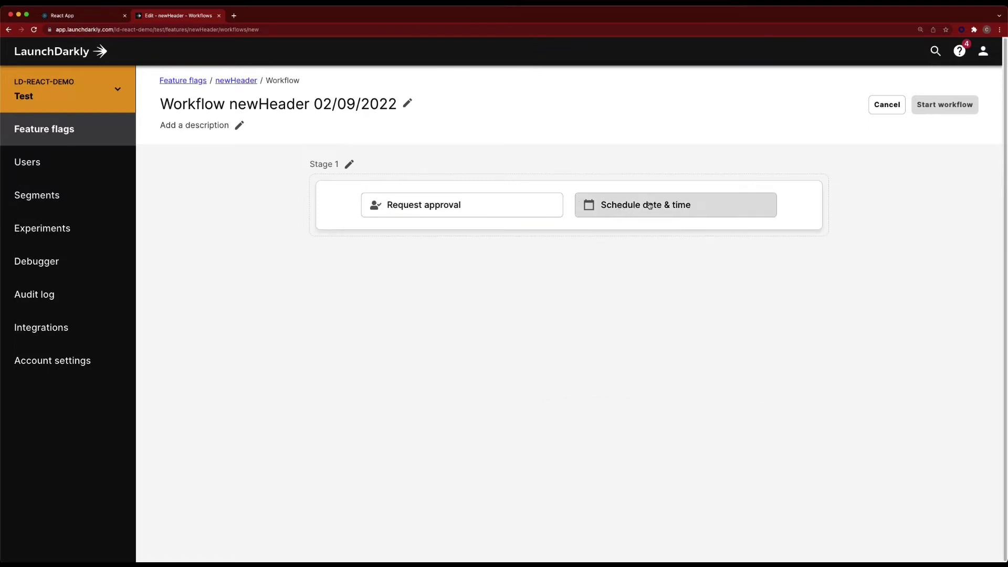
Step: Add a schedule step to Stage 1 and set its time to 17:31 on 2022-02-09
left_click(677, 205)
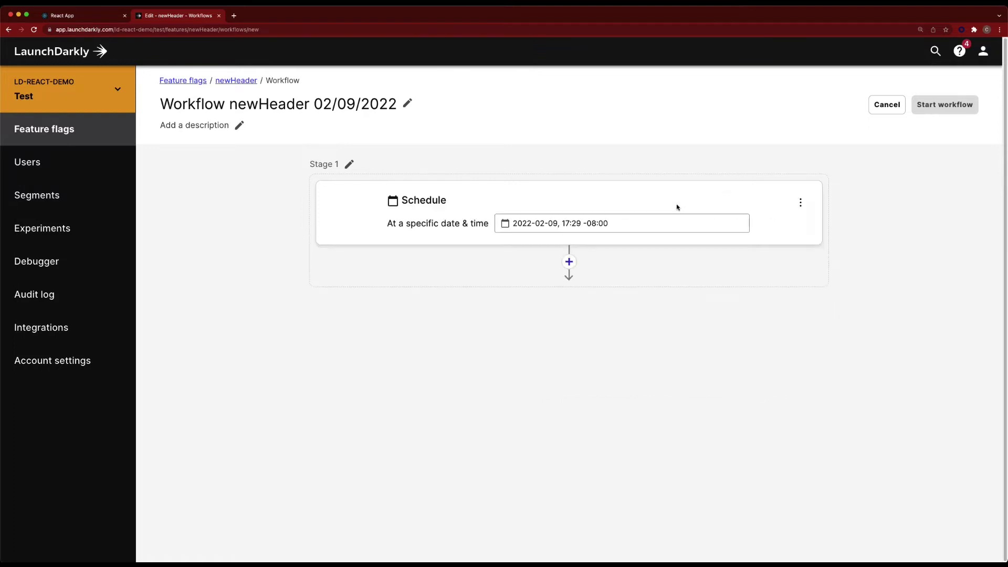
left_click(572, 223)
left_click(646, 435)
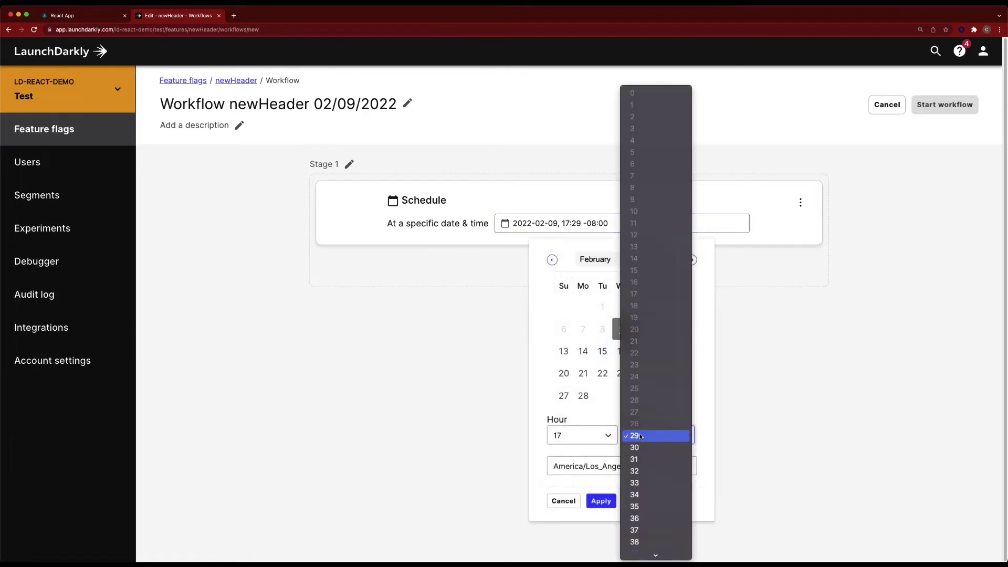
left_click(643, 456)
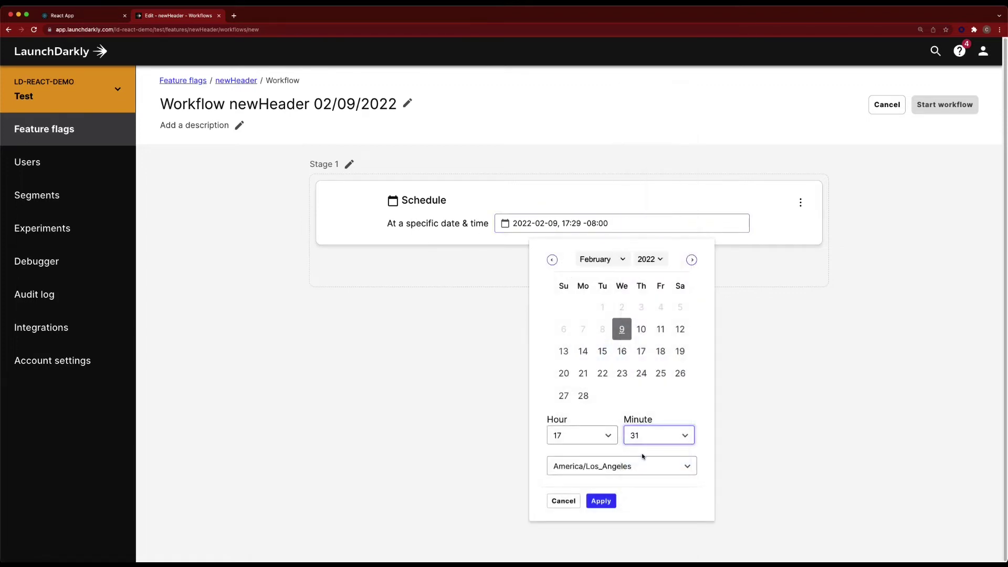
left_click(601, 500)
Step: Add flag changes after the schedule that turn targeting on and set the default variation to Blank
left_click(568, 262)
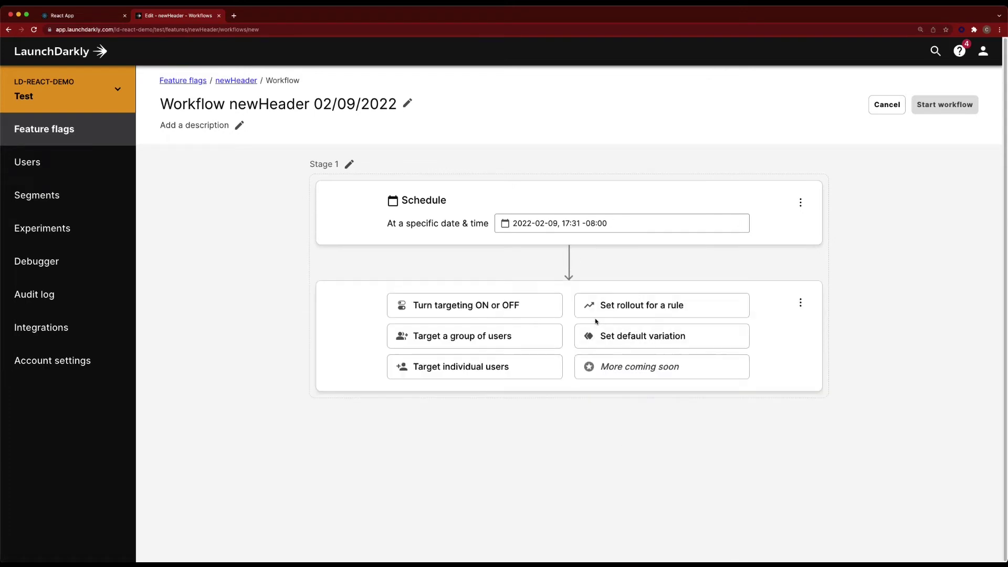
left_click(475, 309)
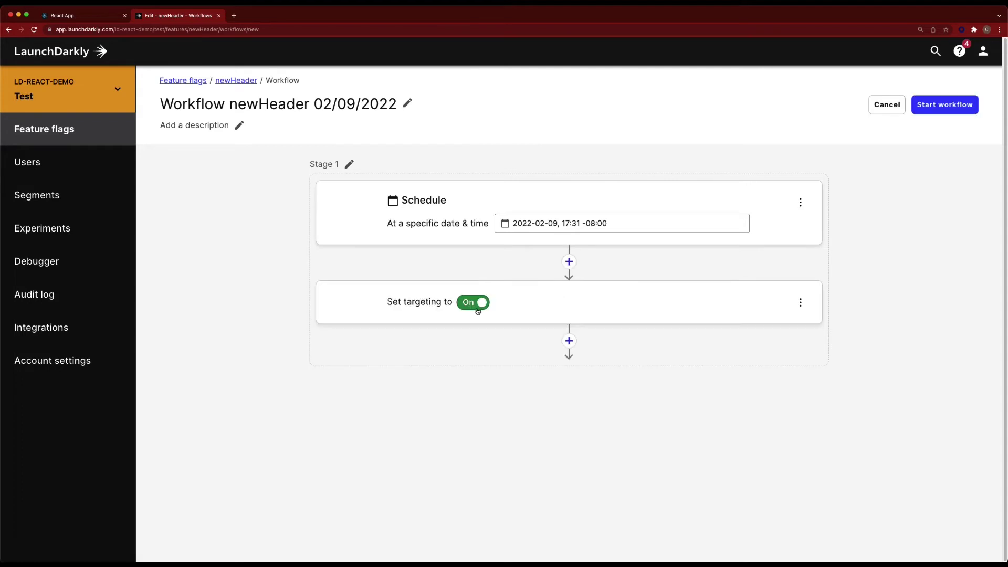
left_click(569, 342)
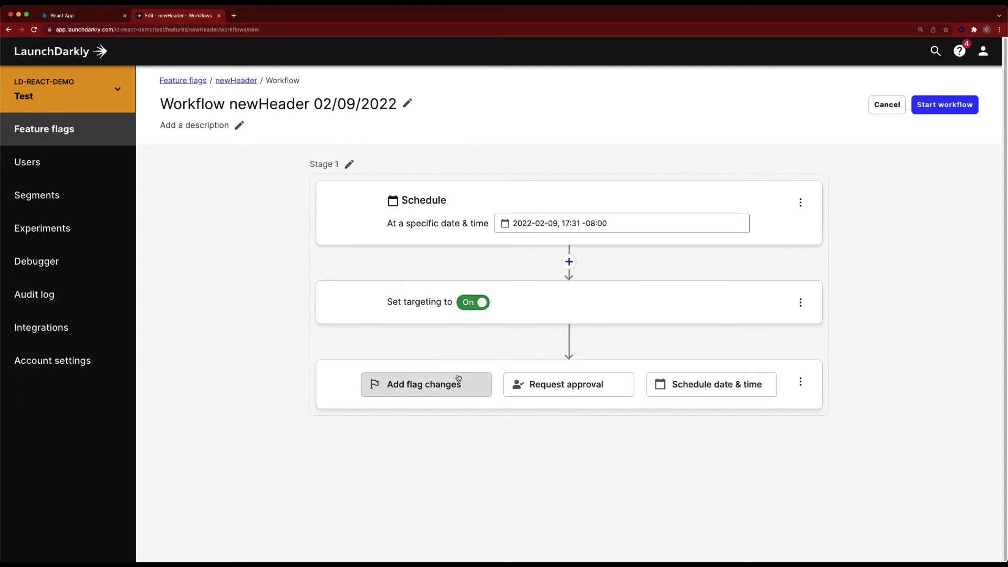
left_click(446, 387)
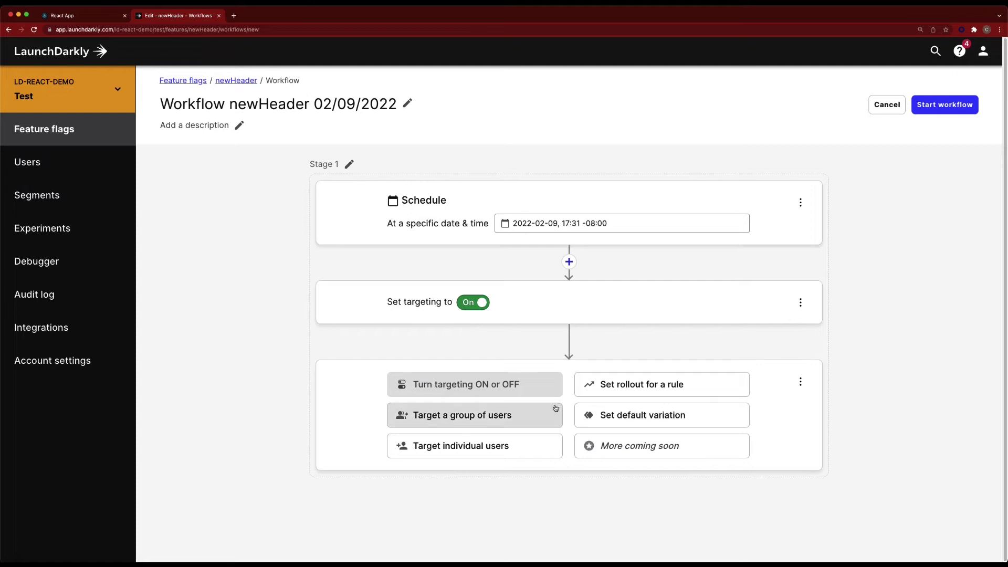
left_click(648, 419)
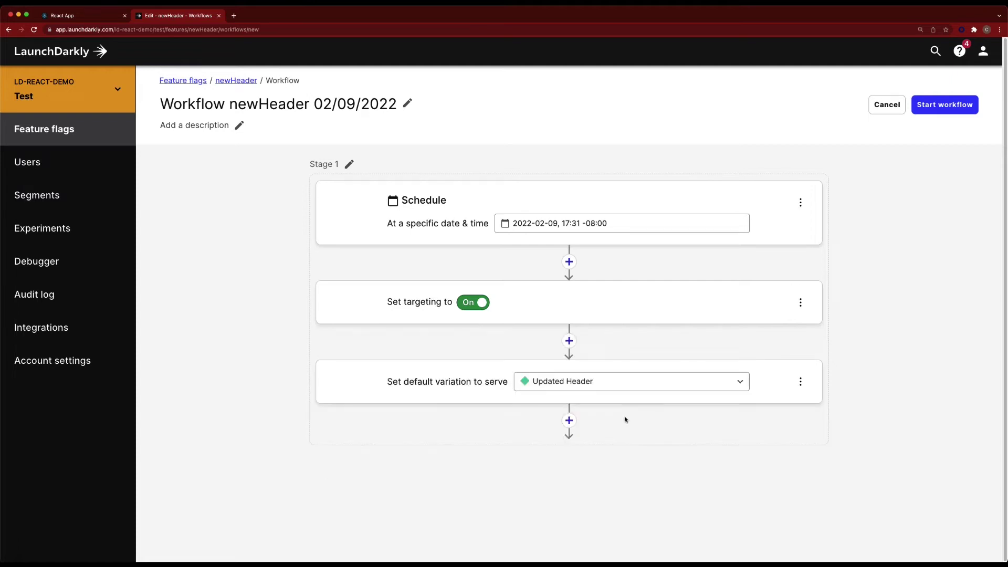
left_click(553, 387)
left_click(558, 429)
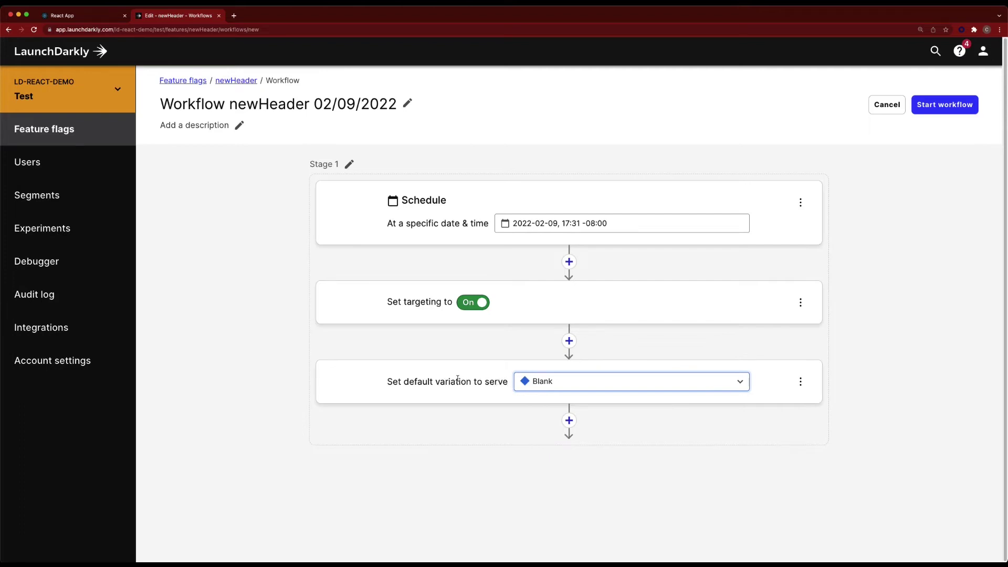
Step: Add a flag change targeting a group of users to Stage 1: if the user is in segment Dev users, serve Updated Header
left_click(569, 420)
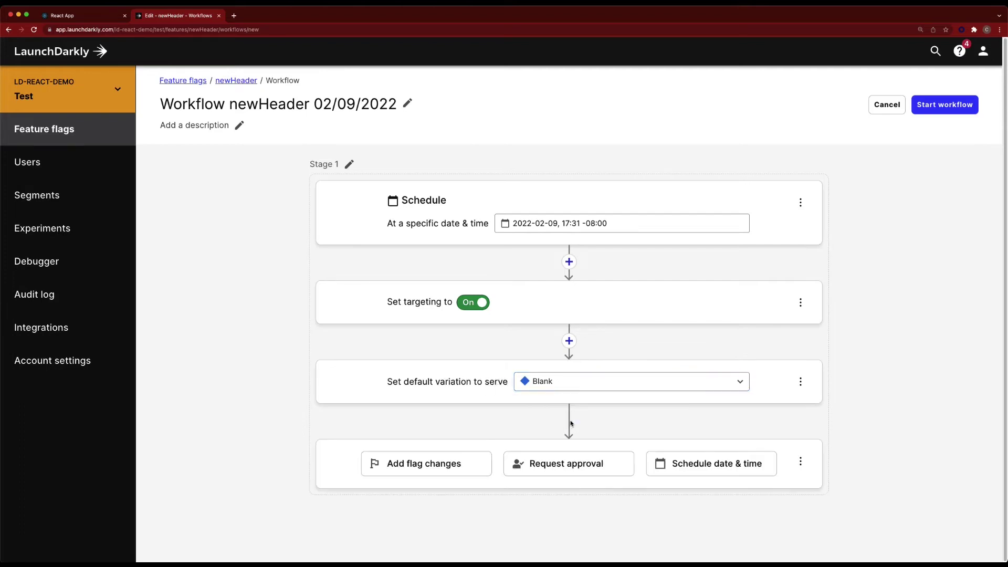
left_click(453, 463)
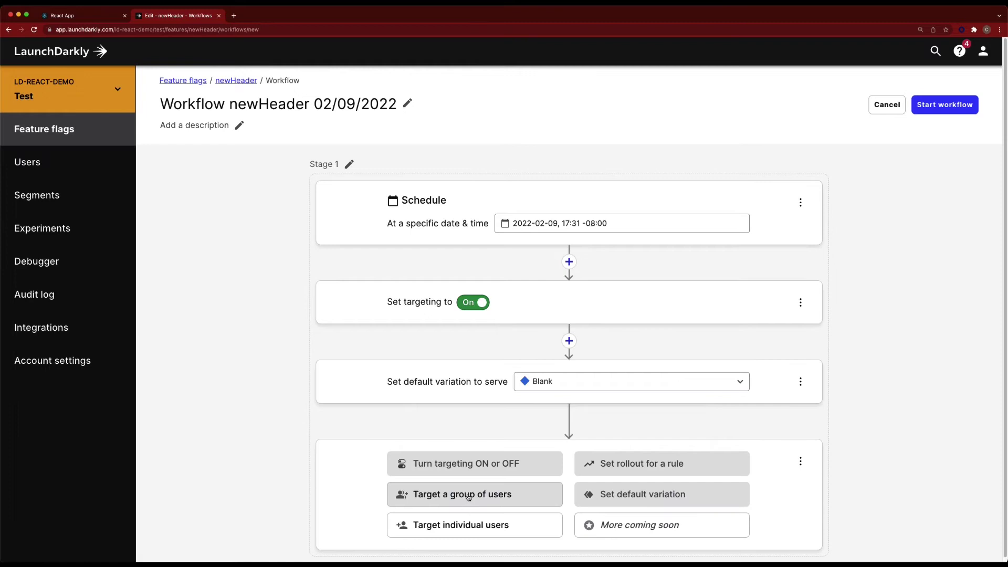
left_click(465, 494)
left_click(470, 464)
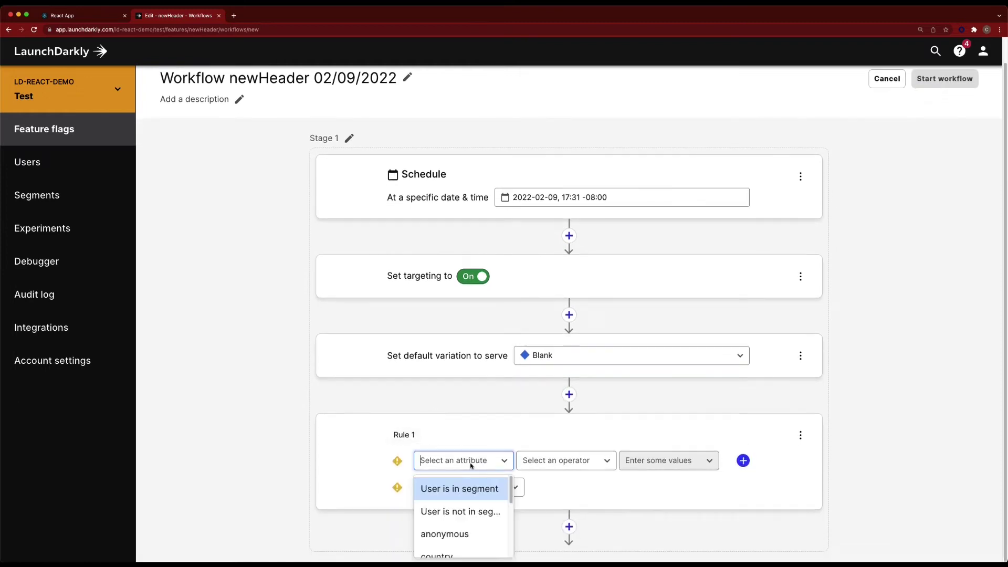
scroll(465, 503, "down", 3)
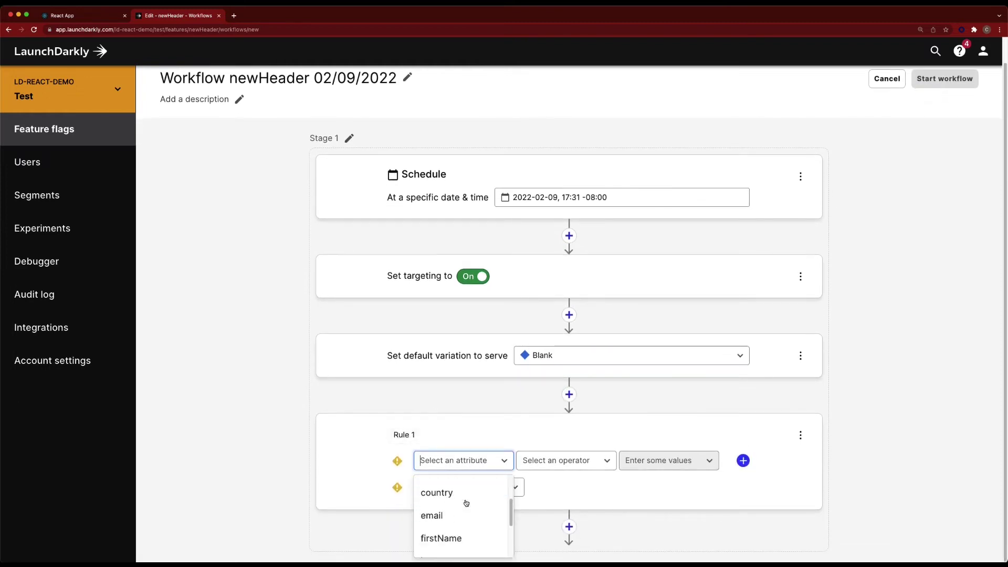
scroll(458, 506, "up", 3)
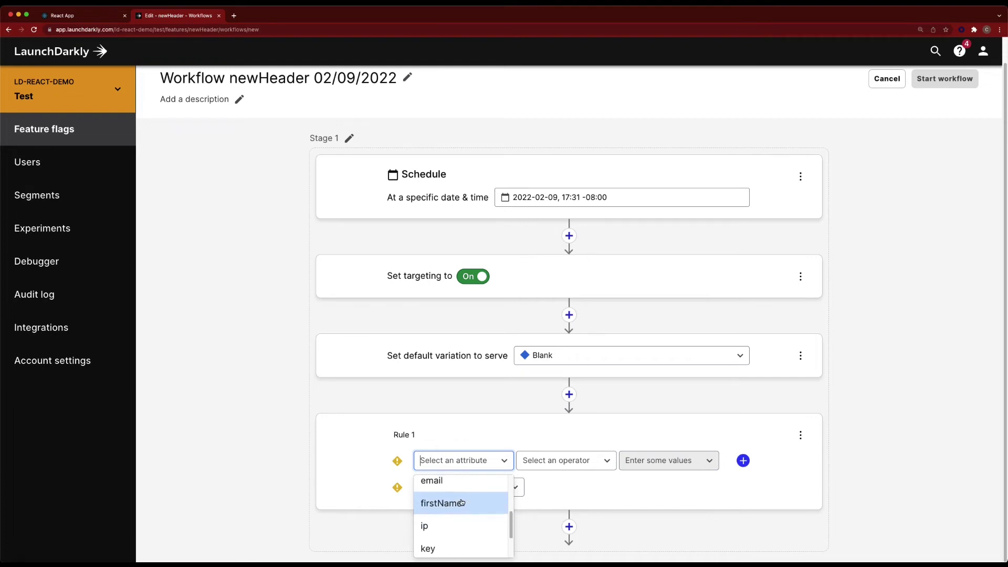
scroll(462, 503, "up", 1)
left_click(458, 494)
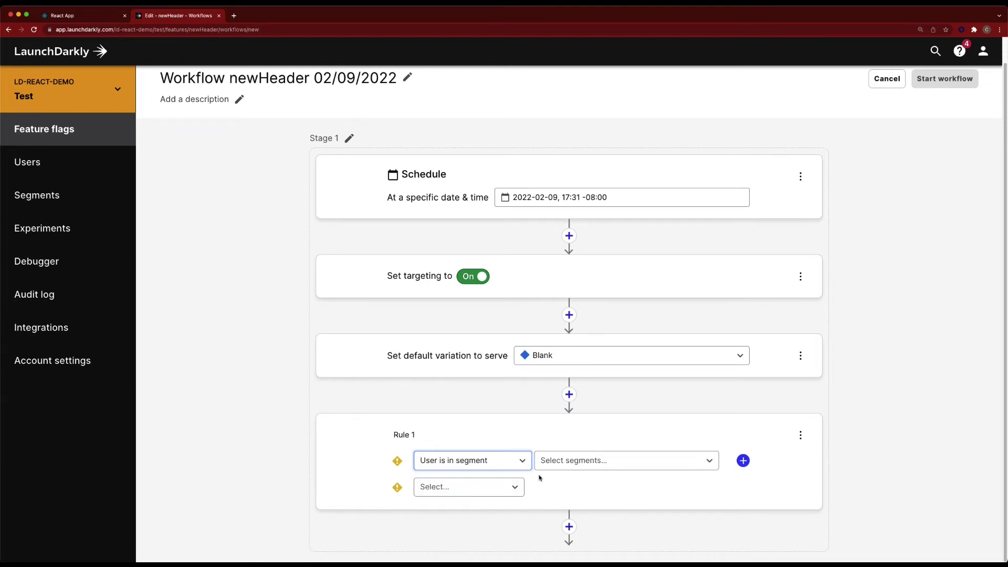
left_click(566, 464)
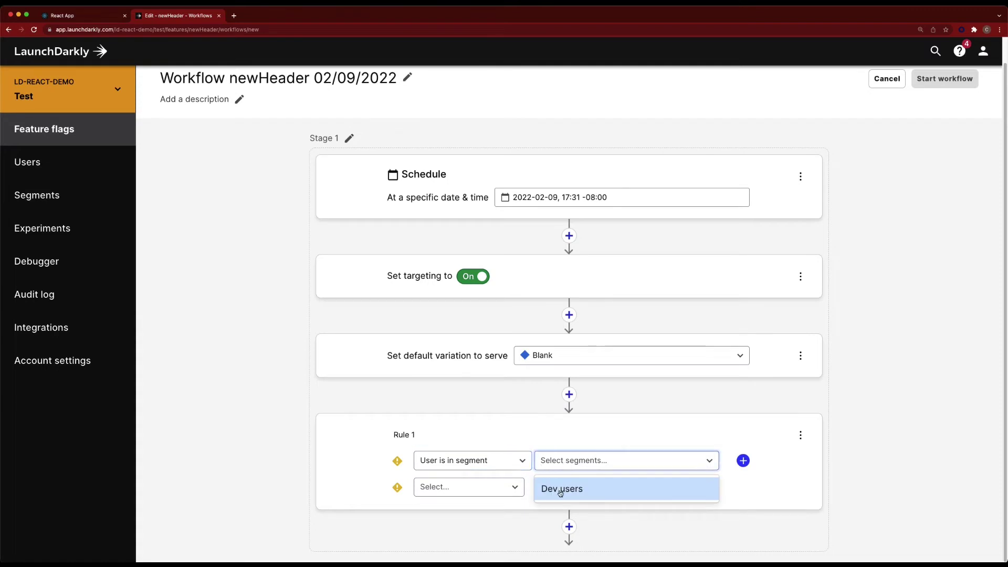
left_click(557, 489)
left_click(475, 492)
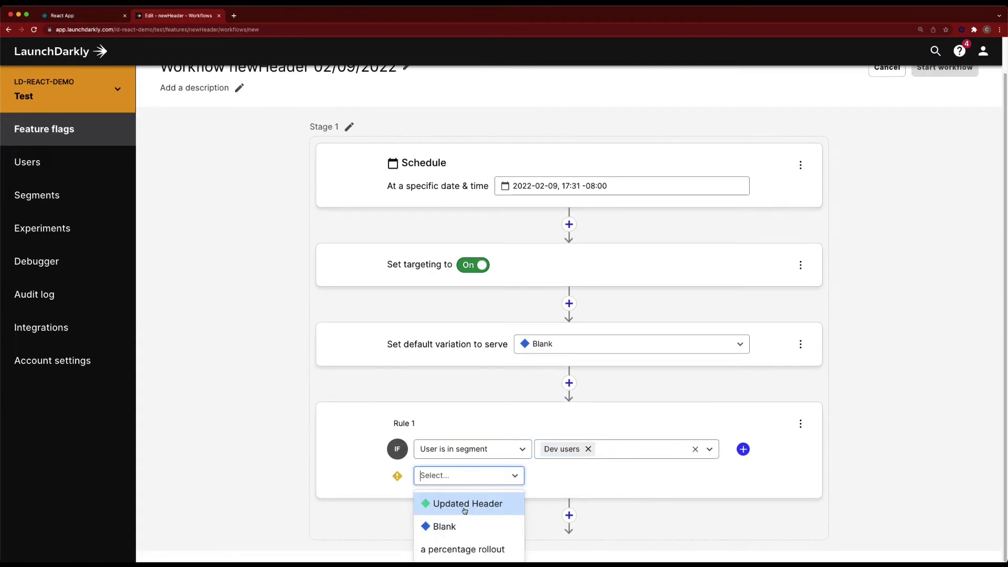
left_click(460, 507)
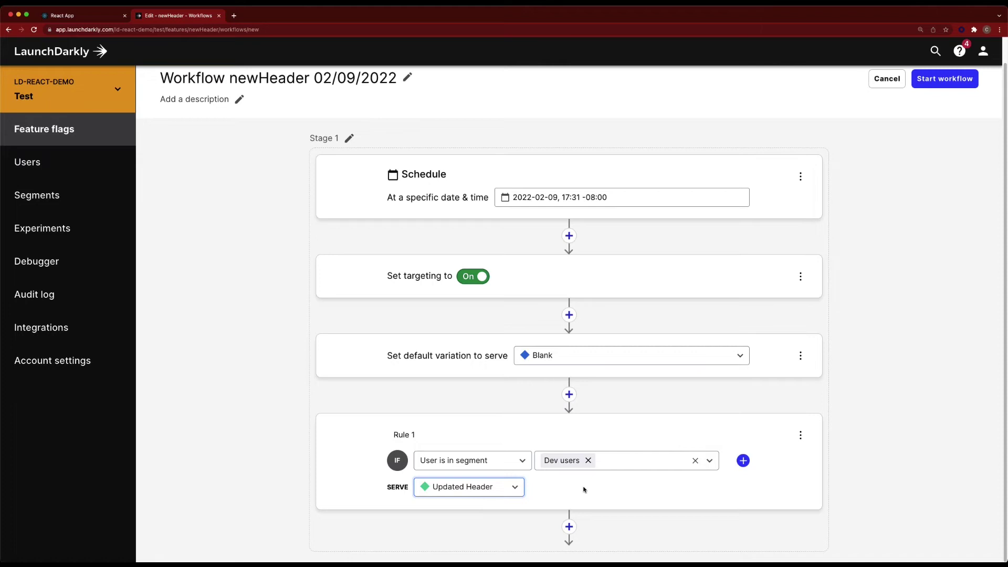
Step: Add a schedule after the targeting rule as Stage 2 and set its time to 17:36 on 2022-02-09
left_click(570, 528)
left_click(679, 535)
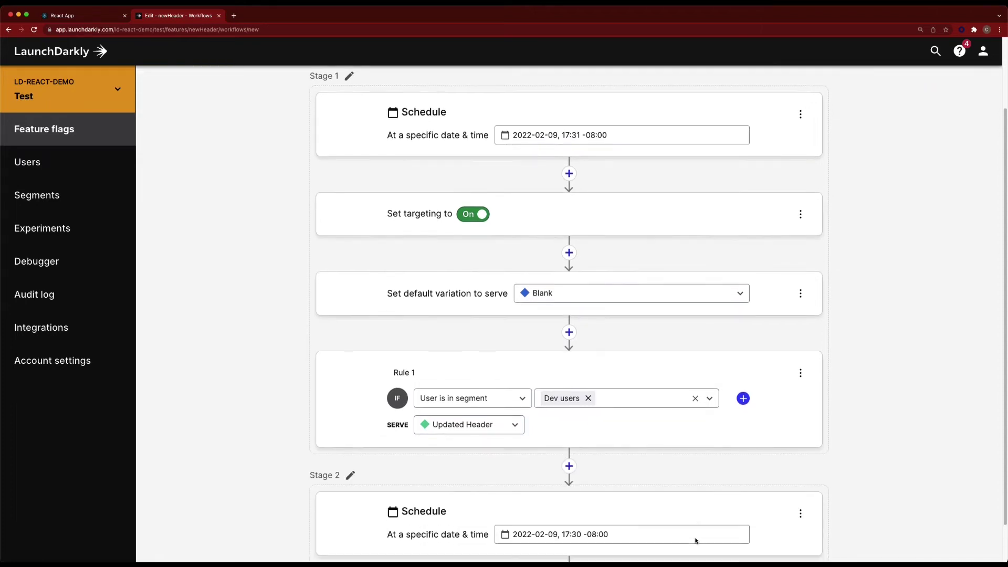
left_click(524, 500)
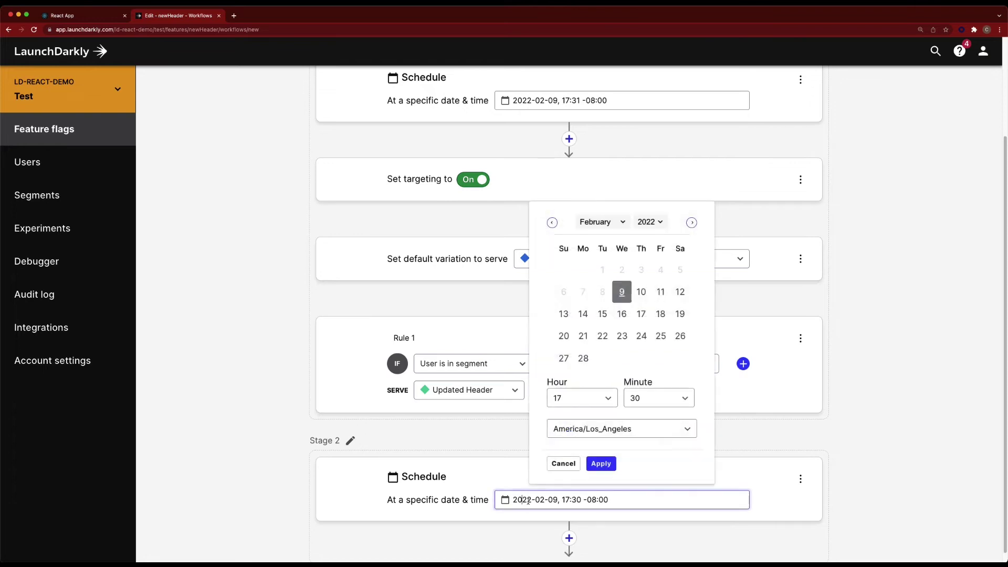
left_click(660, 398)
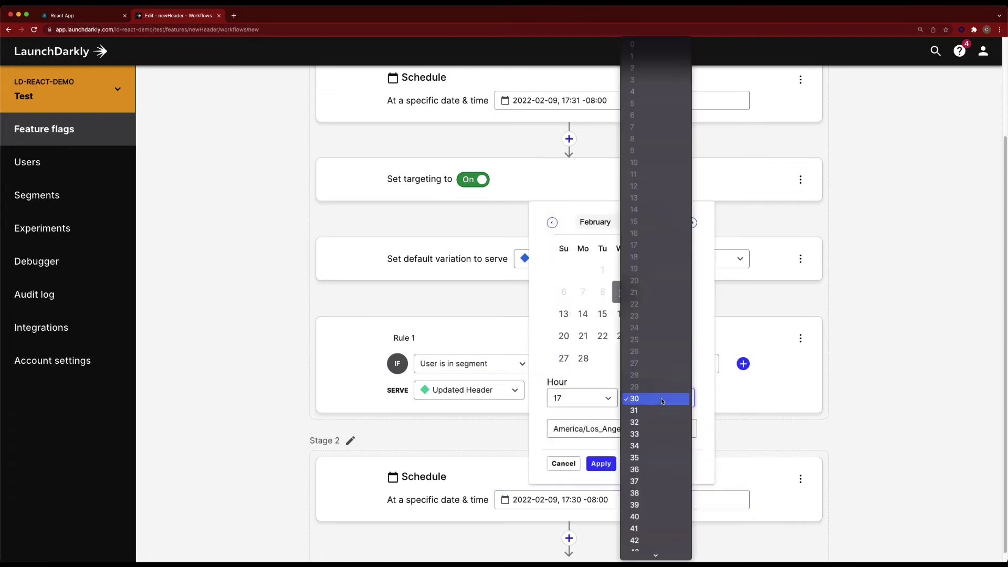
left_click(633, 470)
key("Return")
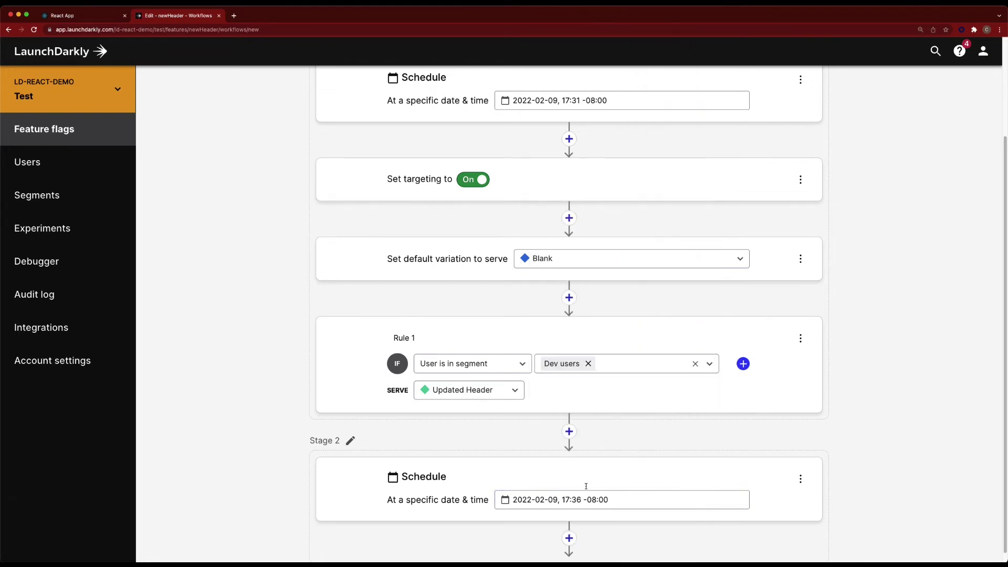
Step: Add a flag change to Stage 2 that sets the default variation to Updated Header, and start the workflow
left_click(569, 538)
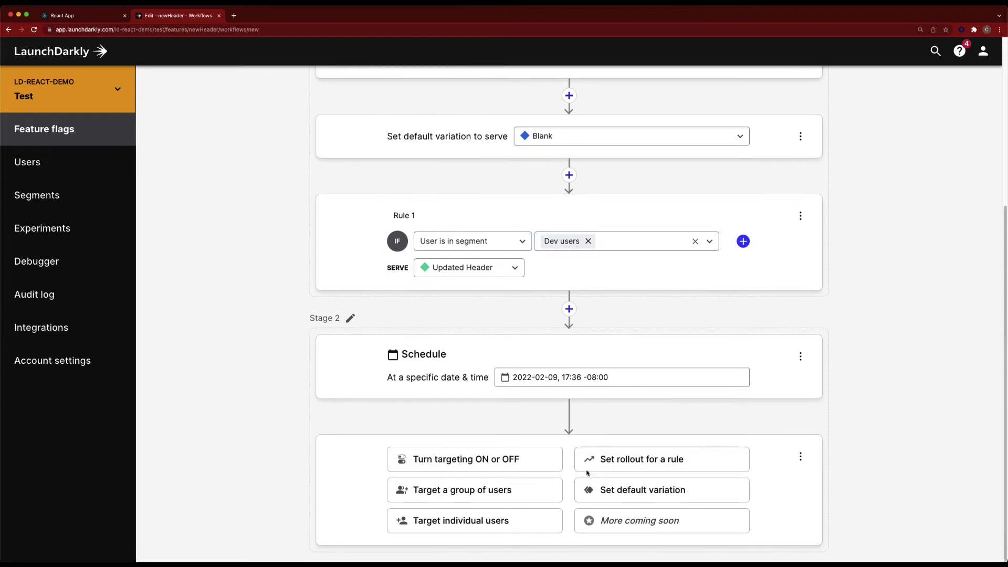
left_click(584, 489)
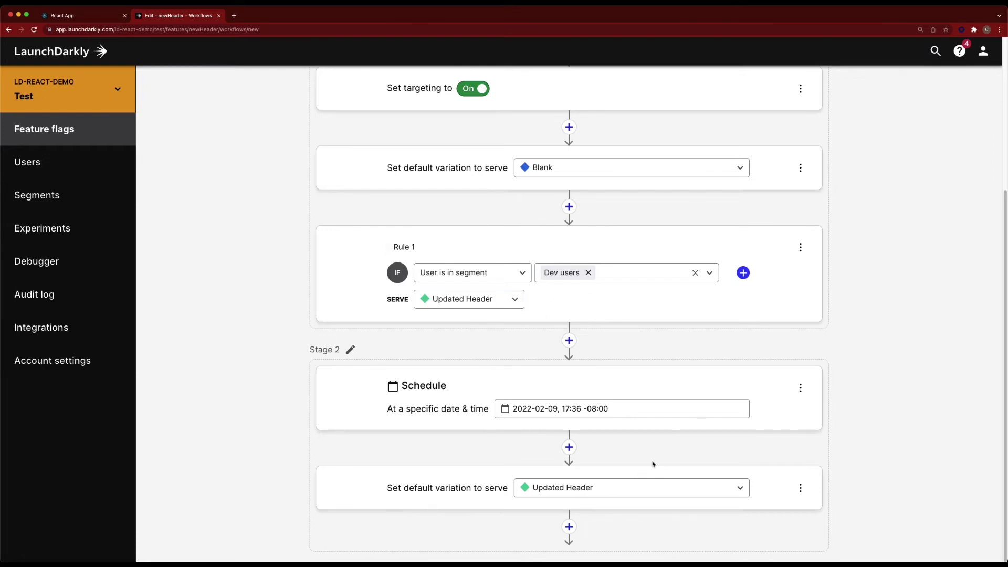
scroll(922, 362, "up", 3)
scroll(922, 362, "up", 2)
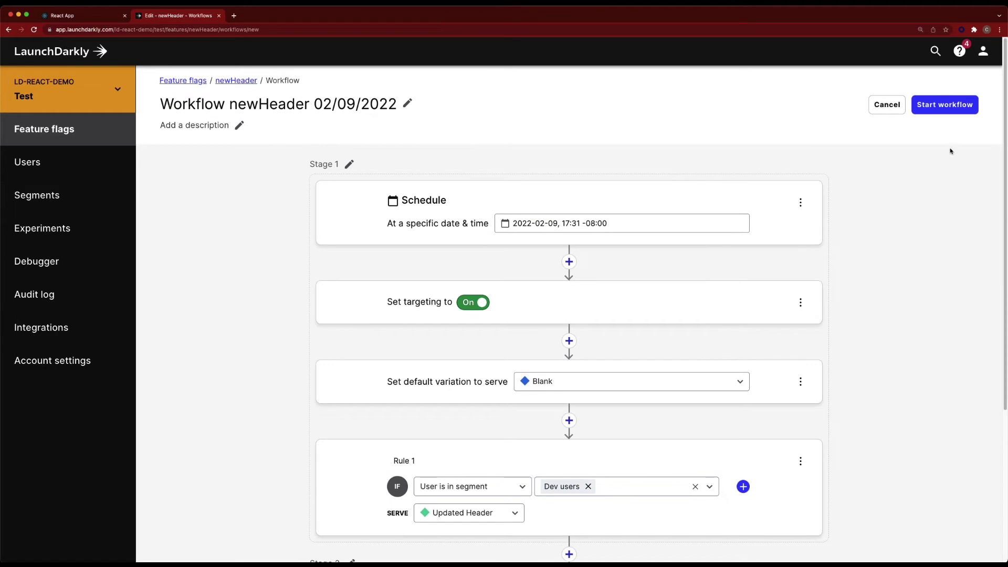
left_click(943, 109)
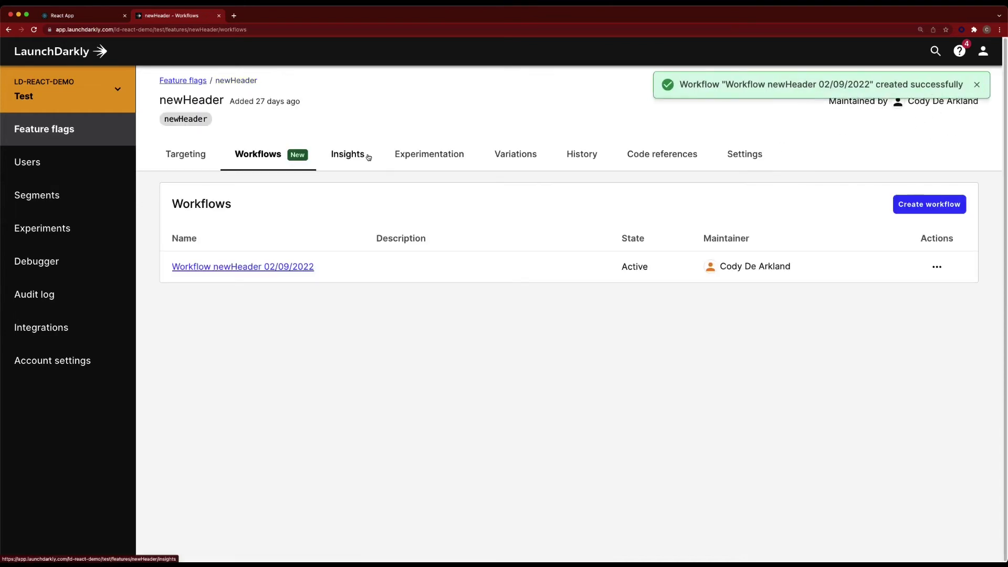
Step: Examine the newHeader flag's targeting state, workflow progress, user rules and default rule as Stage 1 runs
left_click(184, 156)
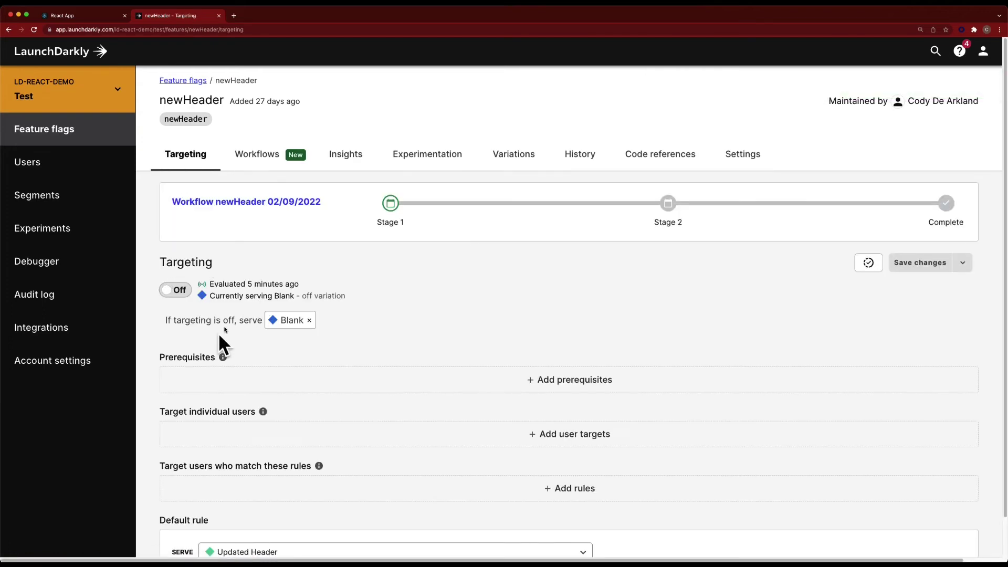
scroll(252, 377, "down", 2)
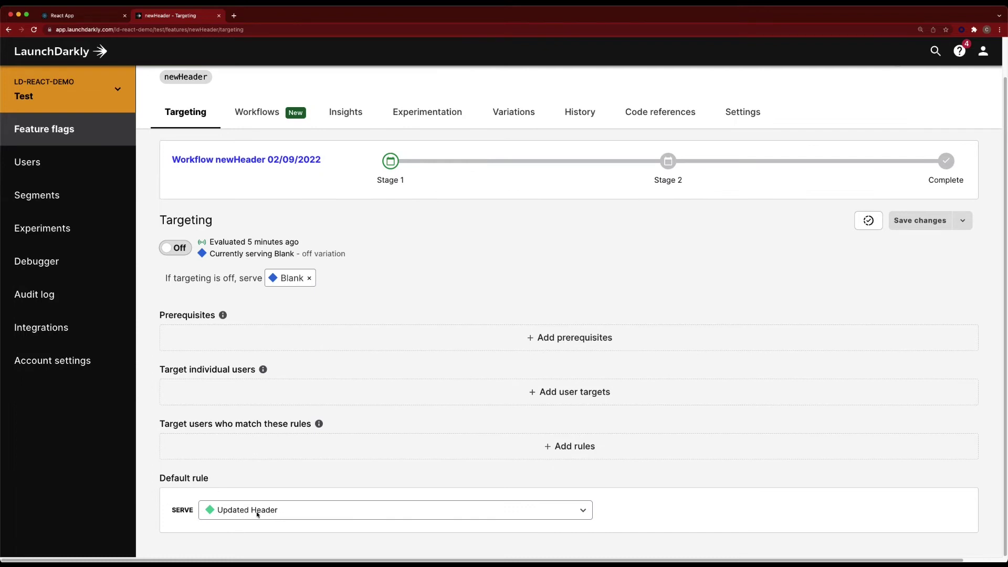
scroll(506, 412, "up", 1)
scroll(507, 412, "up", 2)
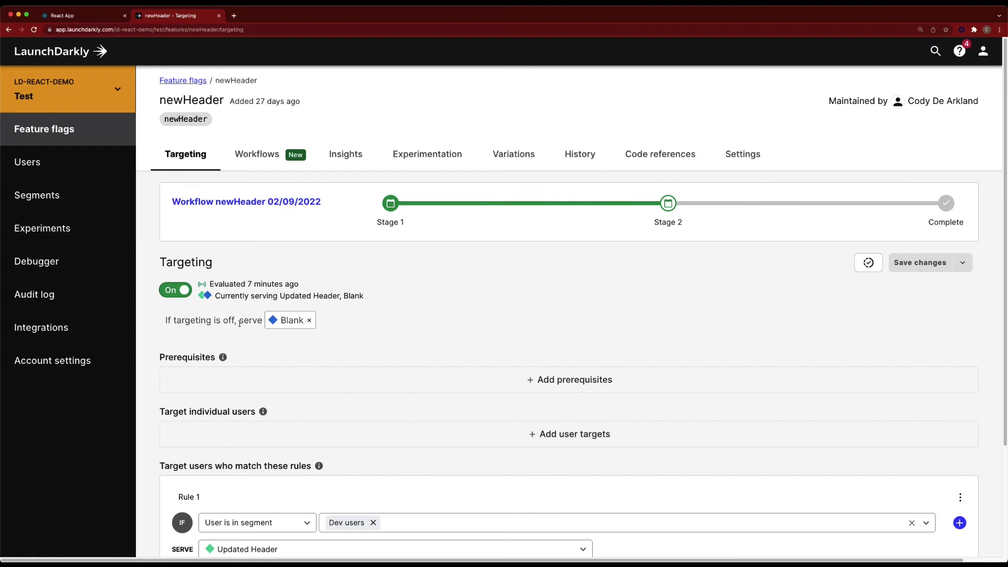
scroll(252, 349, "down", 3)
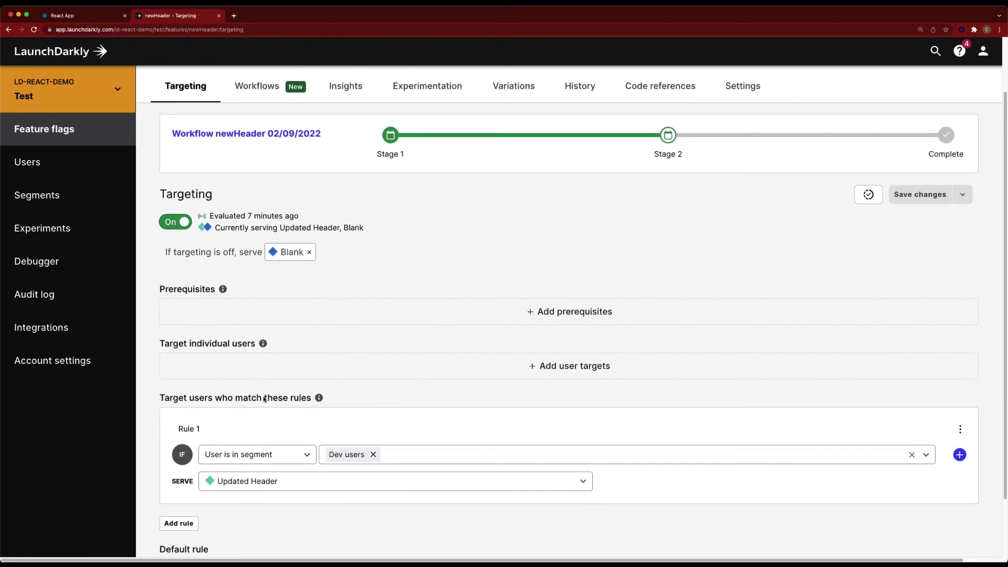
mouse_move(356, 460)
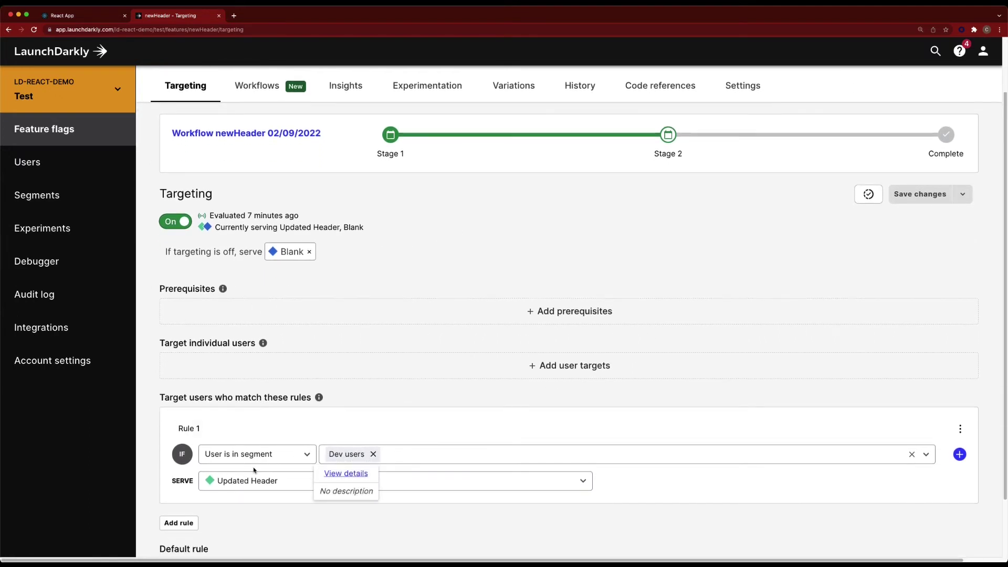
scroll(383, 479, "down", 2)
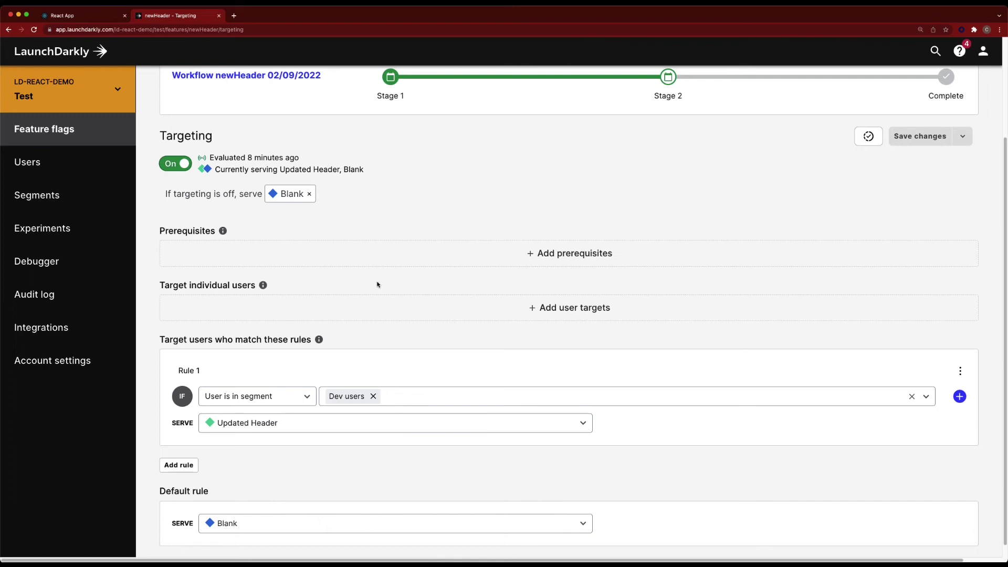
Step: Switch to the React App and submit several test usernames in turn to check which header each user gets
left_click(88, 18)
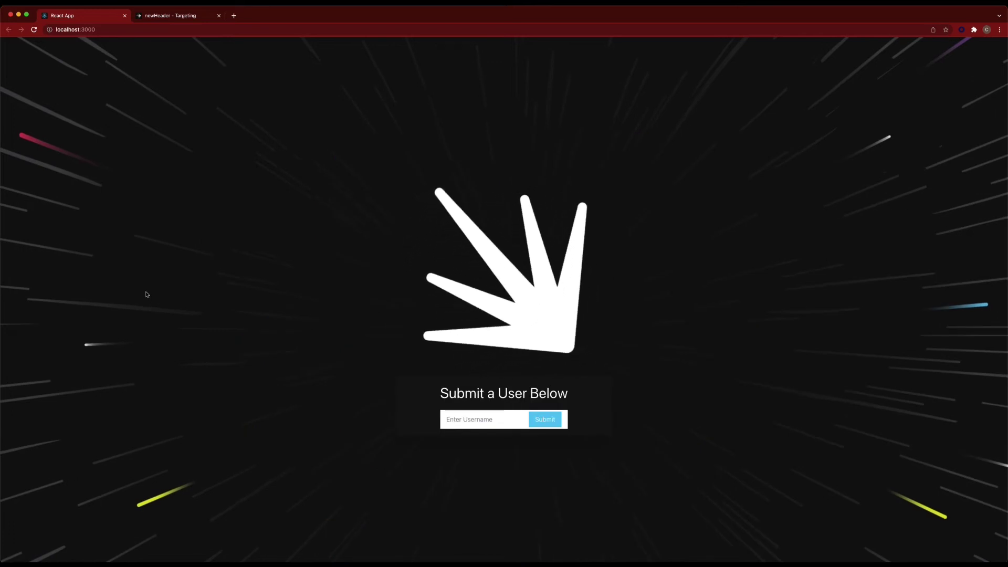
left_click(488, 419)
type("Tom")
key("Return")
type("Liberty")
key("Return")
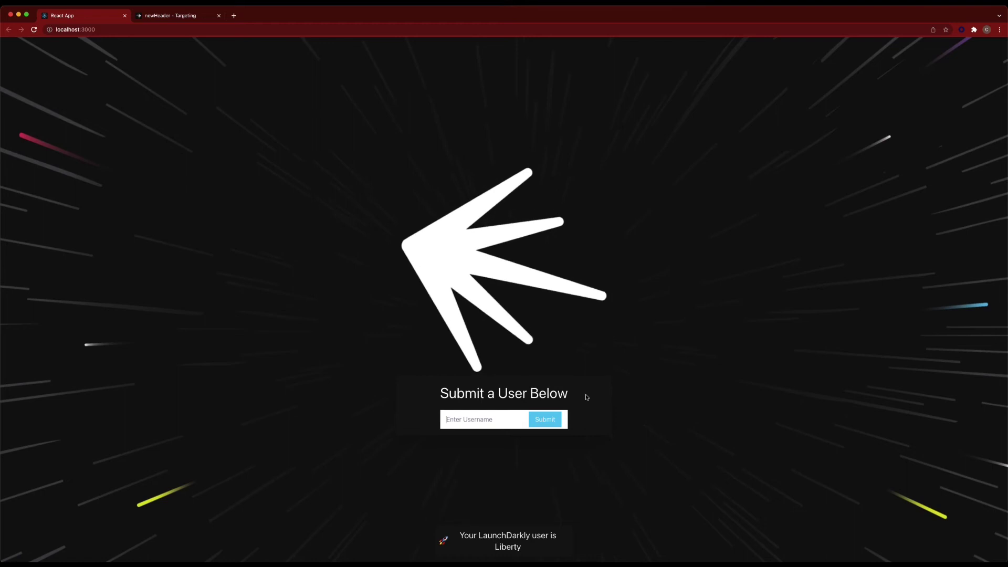
type("cody")
key("Return")
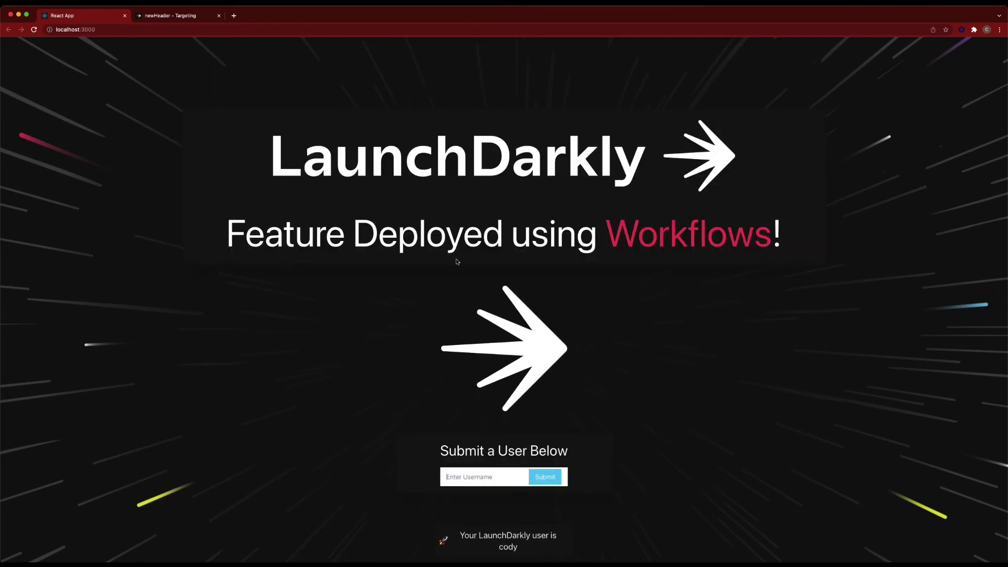
Step: Refresh the newHeader targeting page to check the default rule after Stage 2, and return to the React App
left_click(178, 15)
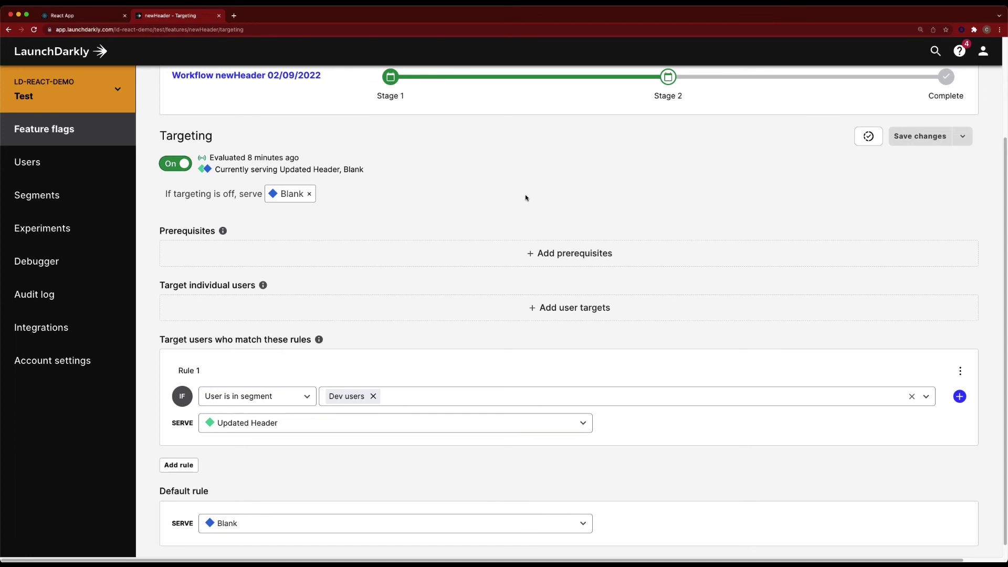
key("super+r")
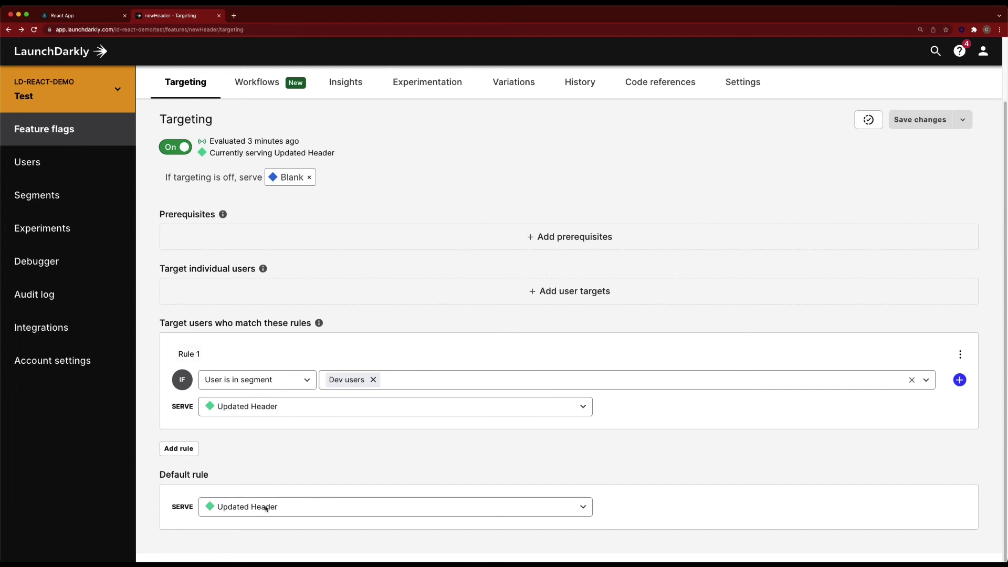
left_click(99, 11)
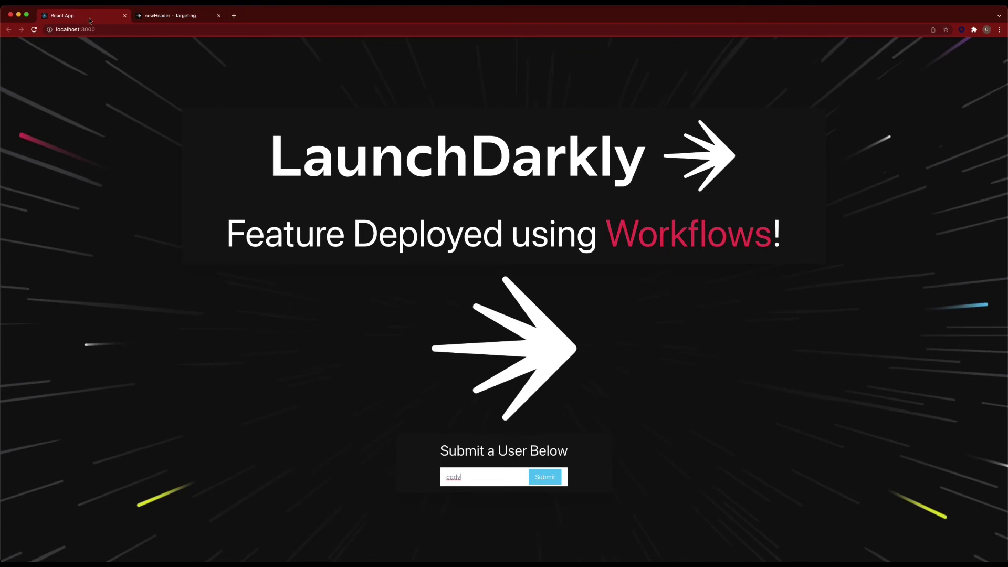